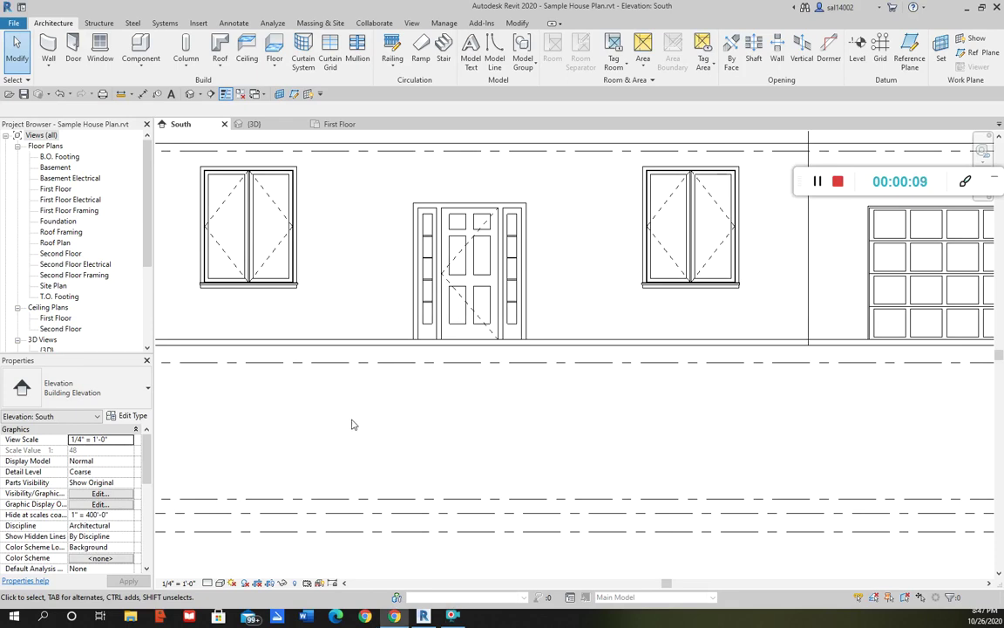
Step: Create an in-place Stairs category model named Stairs 1, then go to the First Floor plan
drag(994, 192, 933, 551)
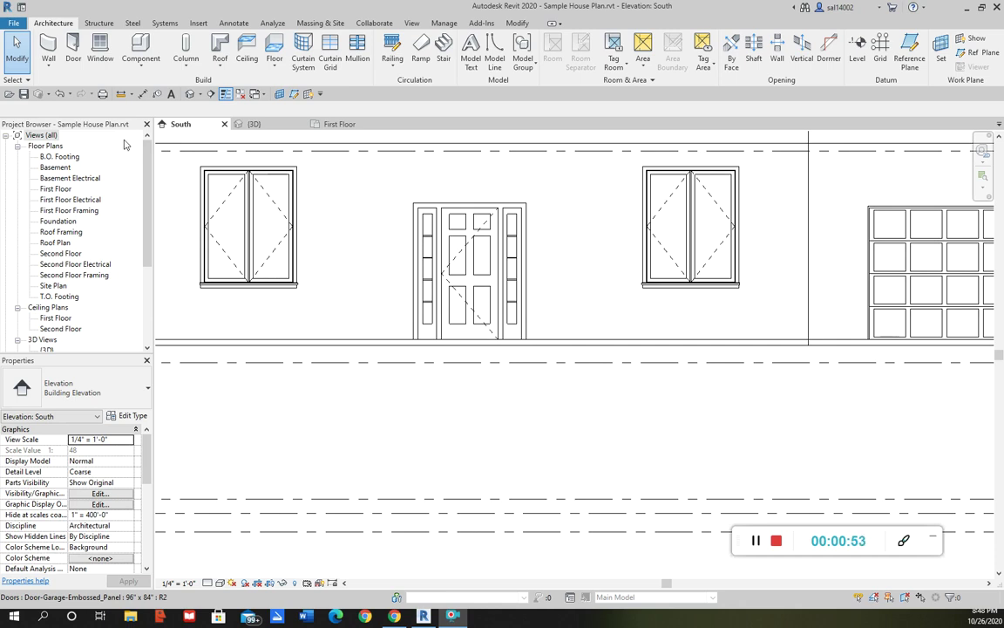
click(133, 71)
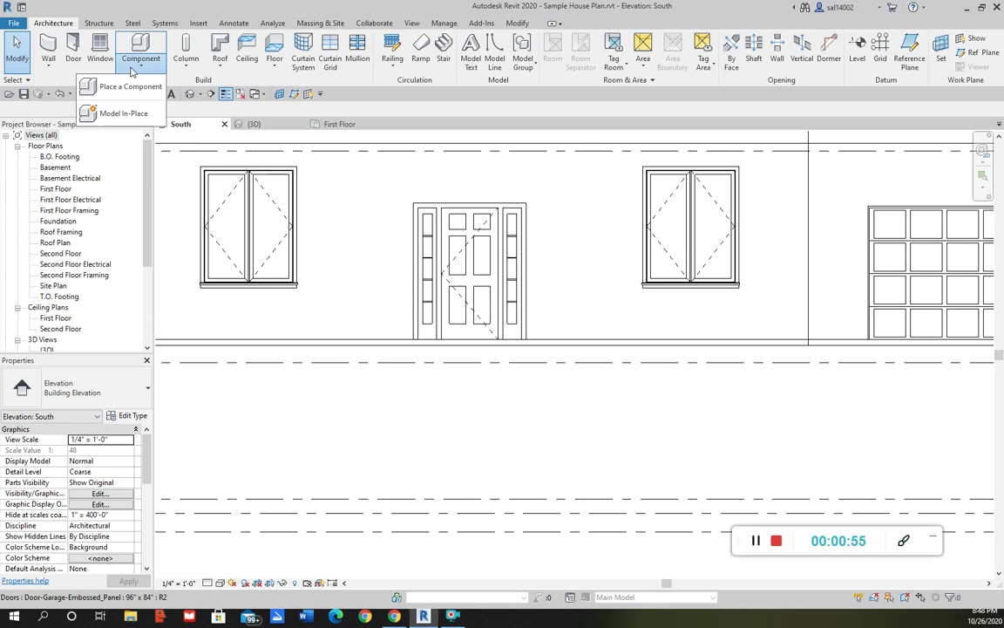
click(122, 114)
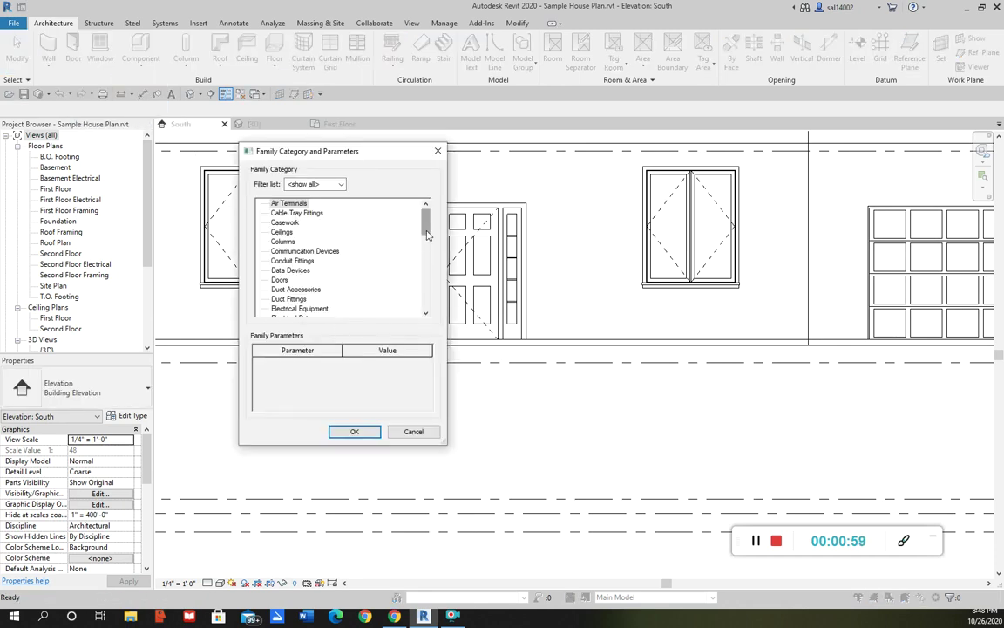
scroll(427, 251, down, 4)
drag(427, 251, 426, 302)
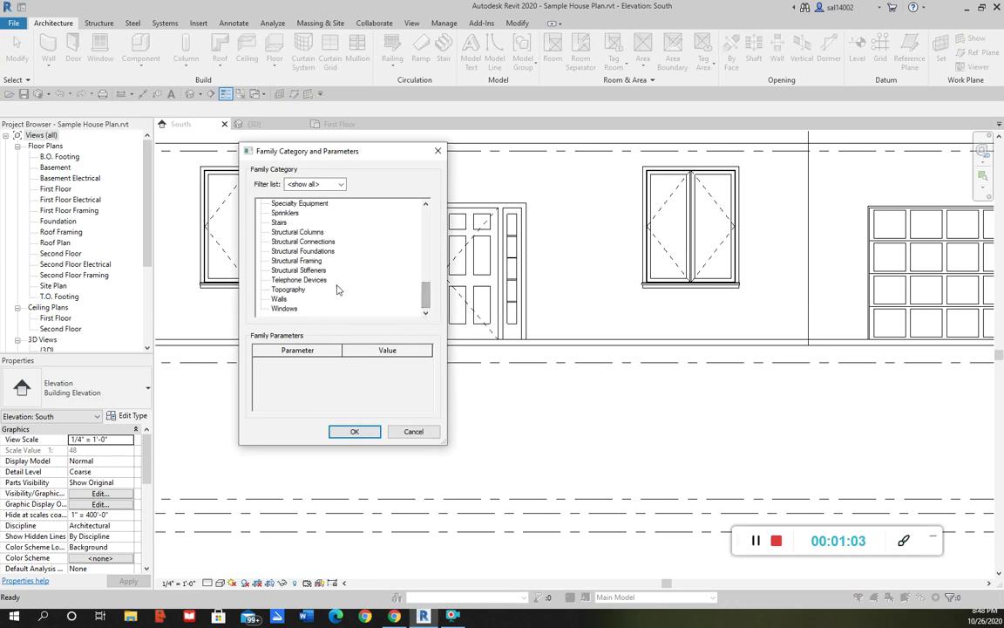
click(281, 222)
click(353, 430)
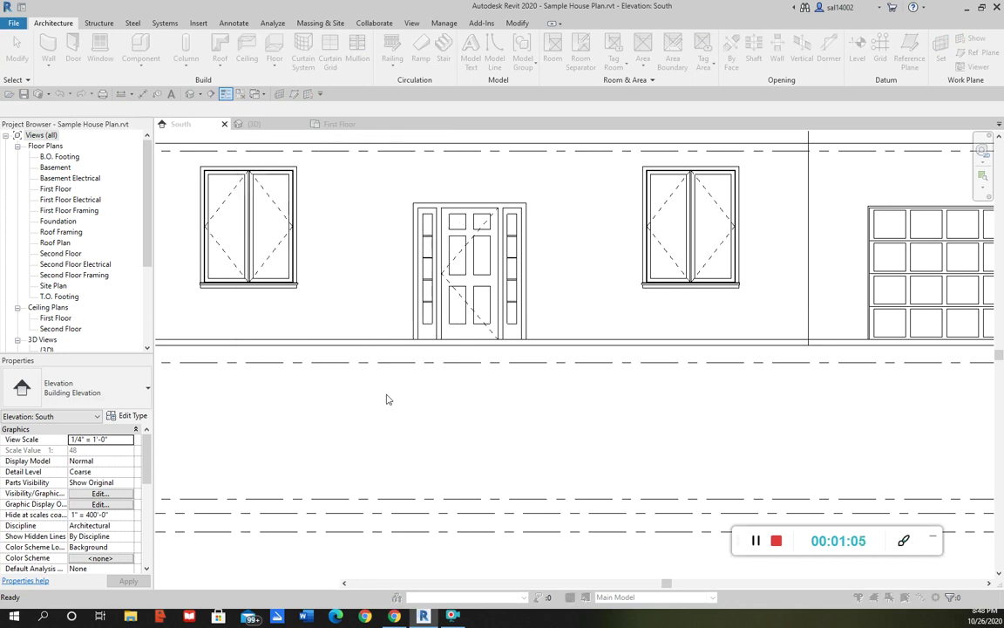
click(503, 329)
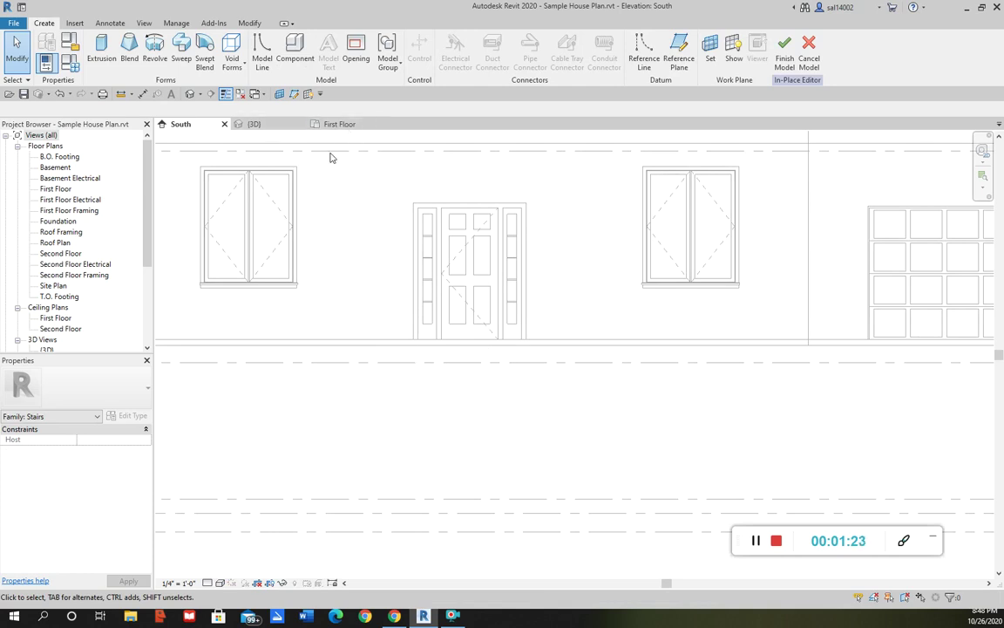
click(339, 124)
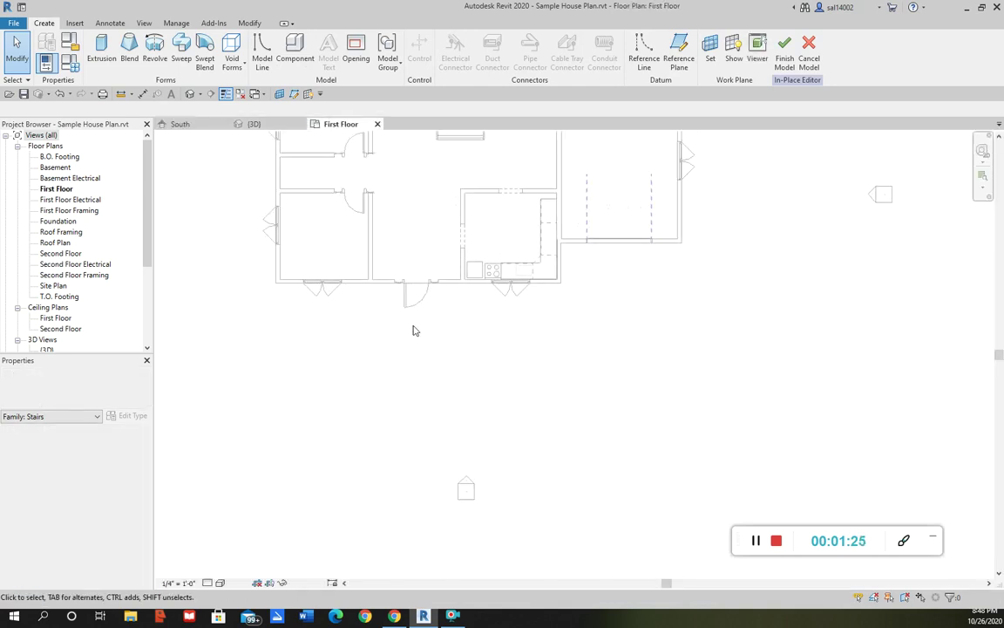
Step: Zoom in on the entrance door and start a Sweep with a sketched path
scroll(416, 312, up, 2)
scroll(449, 336, up, 1)
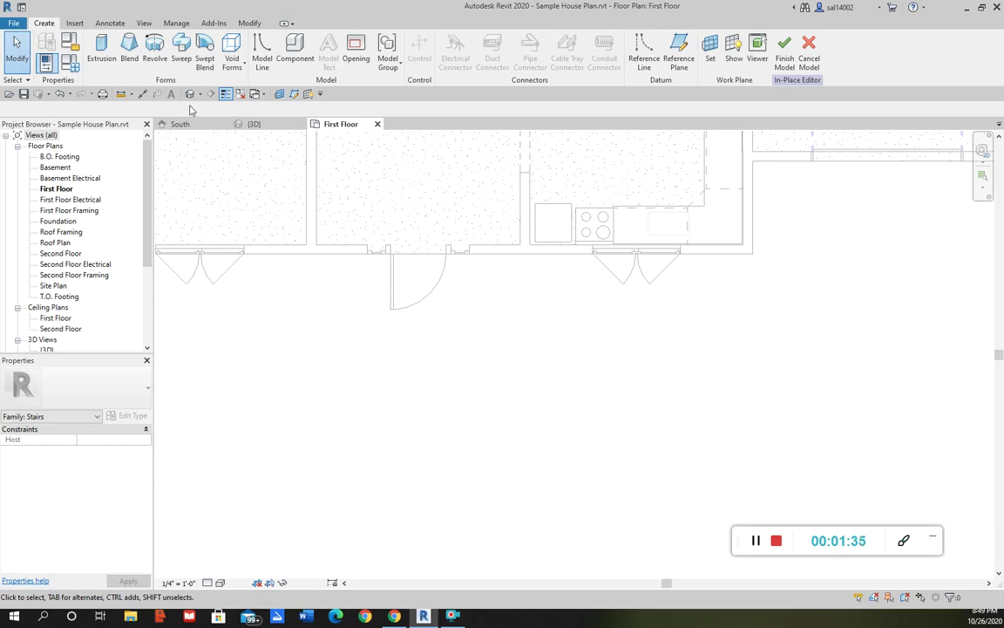
click(183, 59)
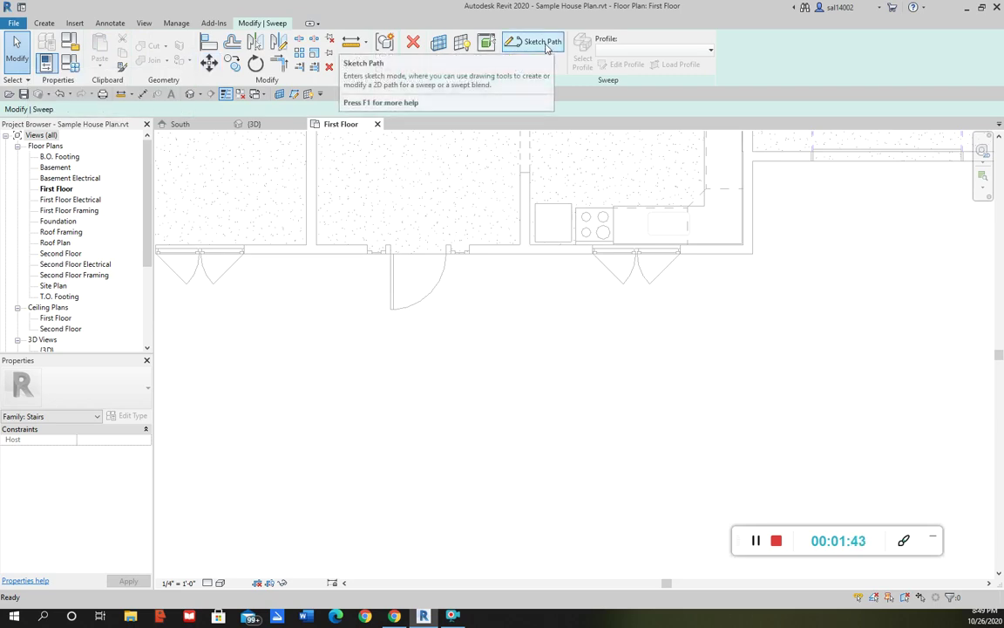
click(542, 43)
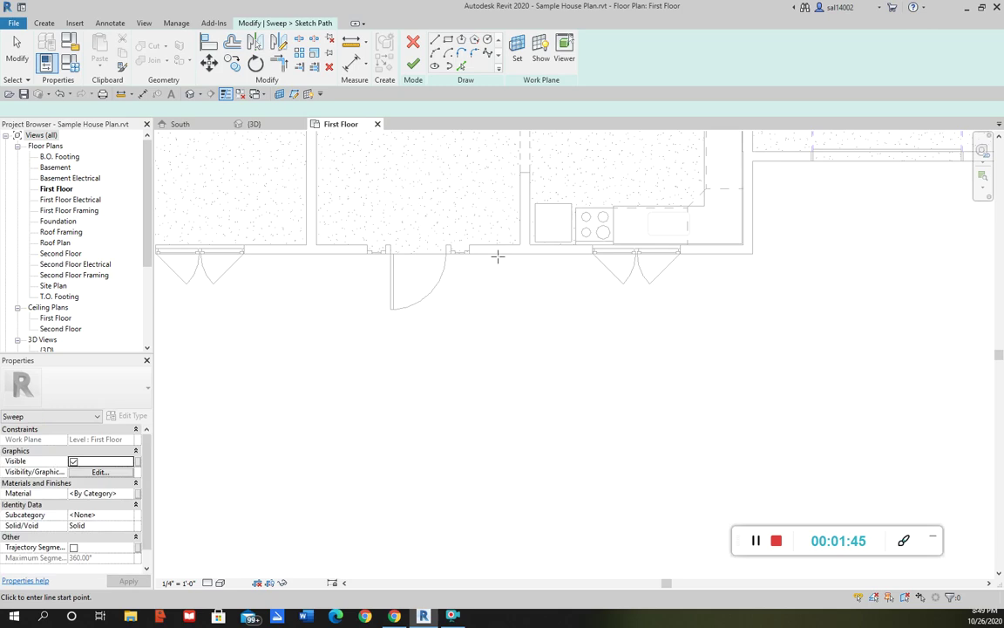
Step: Draw the first path line 1'-6" out from the wall beside the door
scroll(413, 296, up, 2)
scroll(498, 291, up, 2)
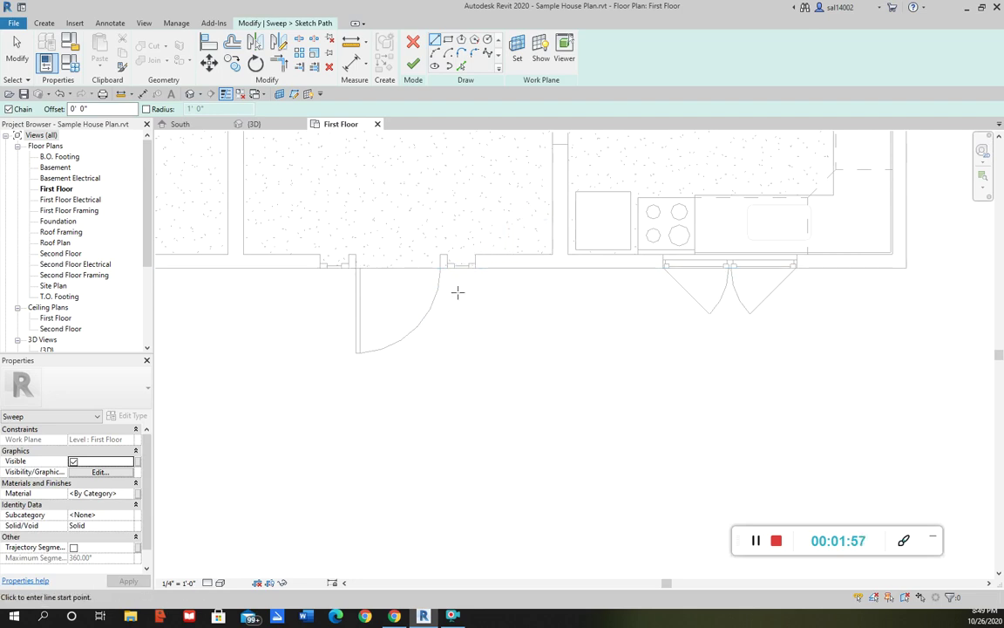
scroll(458, 291, up, 5)
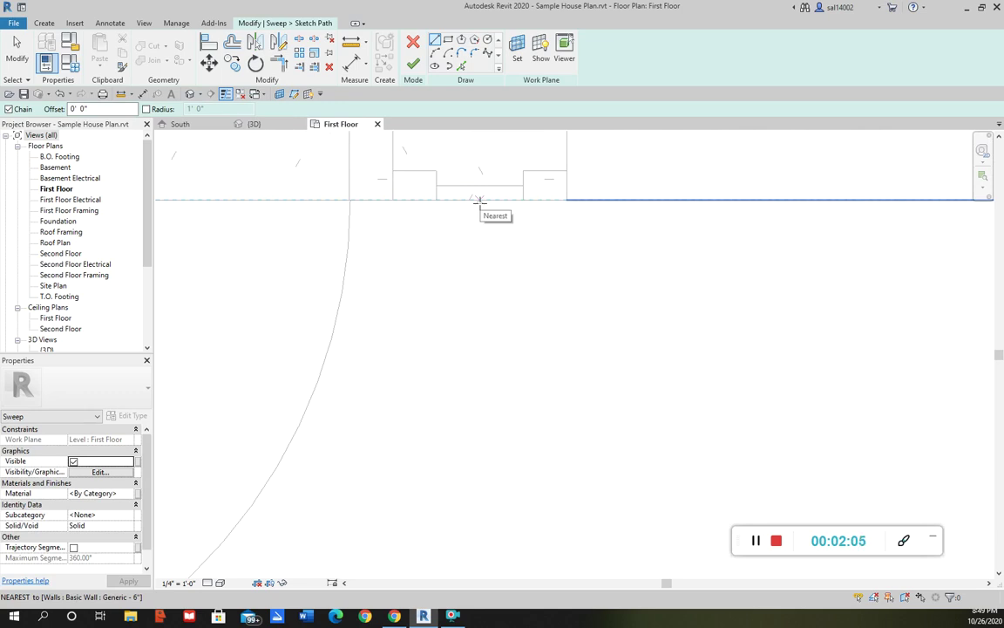
click(478, 201)
scroll(476, 288, down, 3)
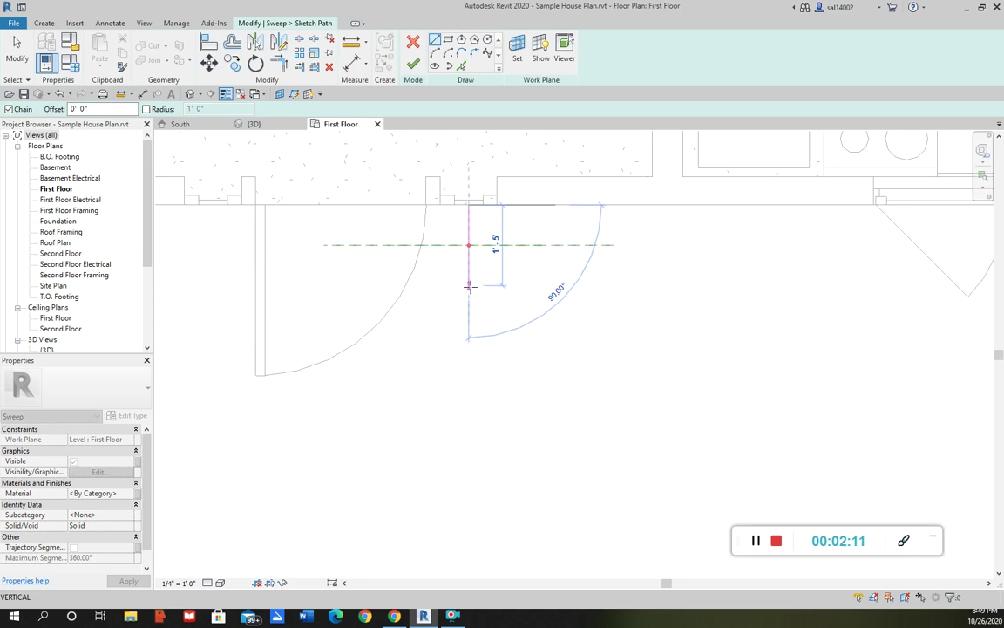
click(468, 289)
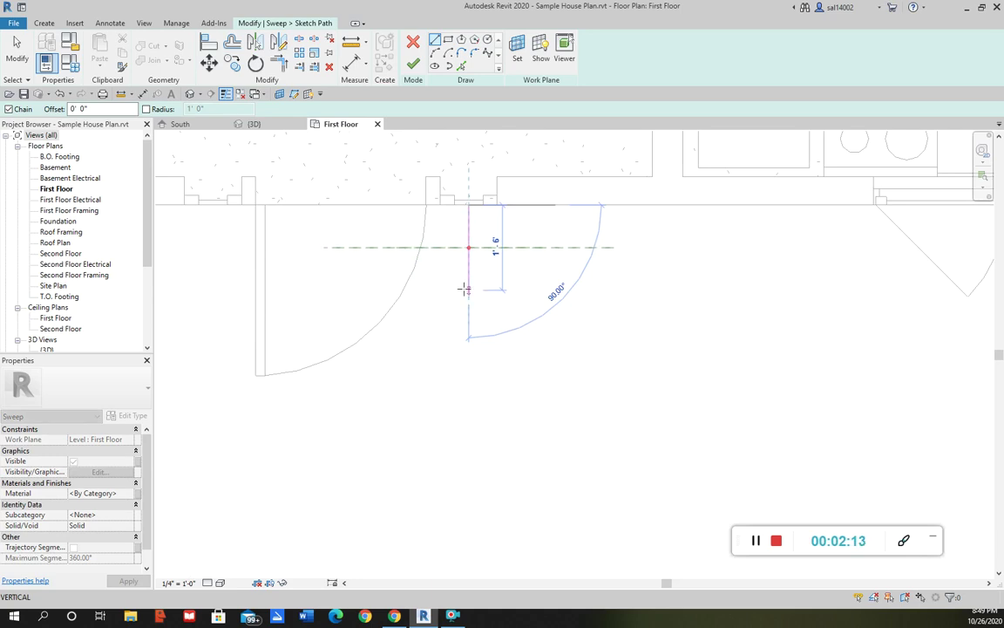
Step: Add the 4'-6" line parallel to the wall and a line back to the wall, then exit line drawing
middle_drag(464, 286, 545, 307)
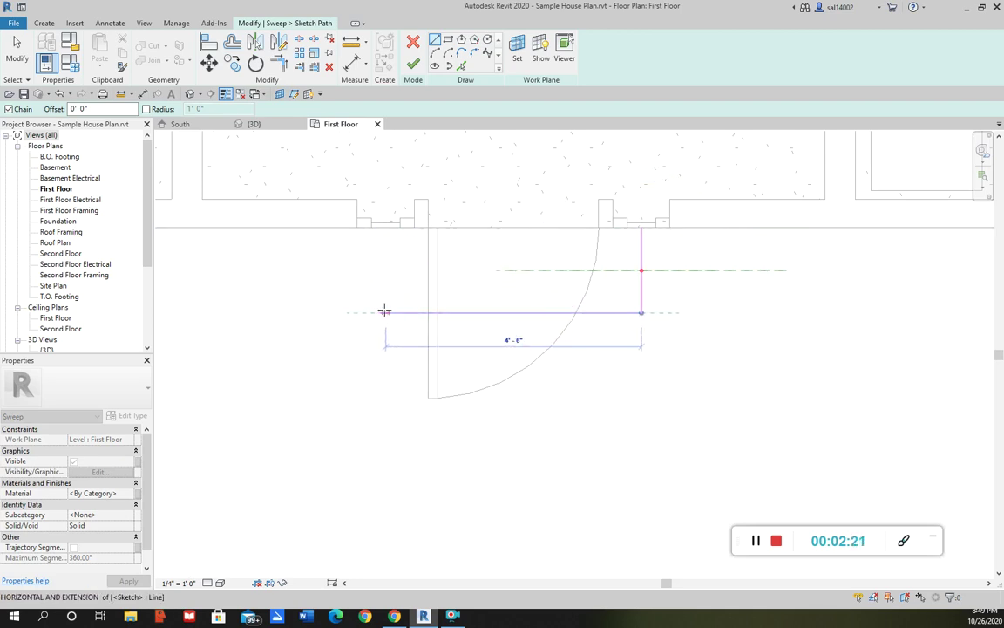
click(384, 311)
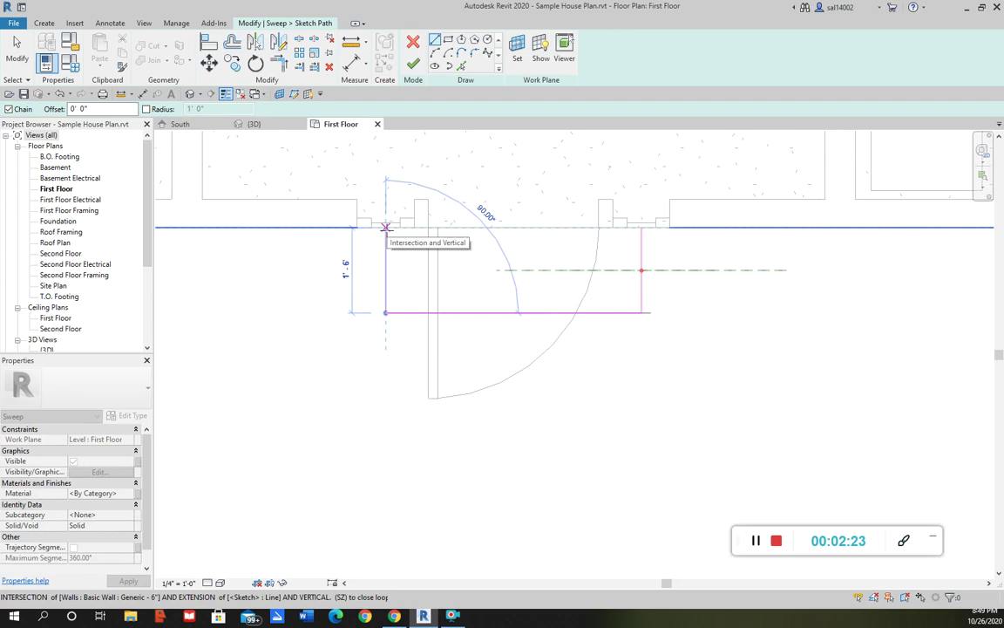
click(385, 227)
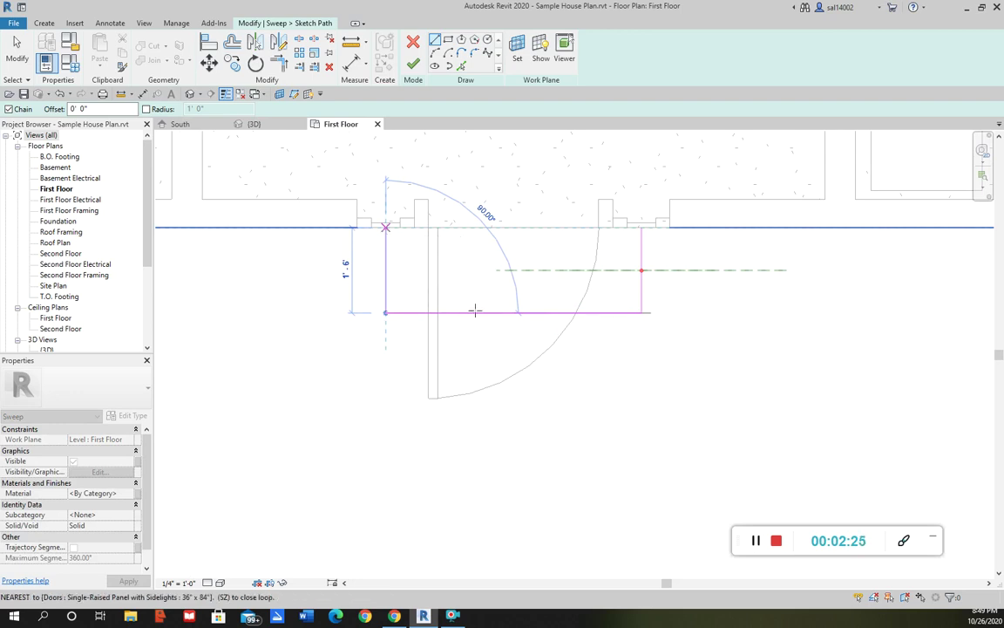
key(Escape)
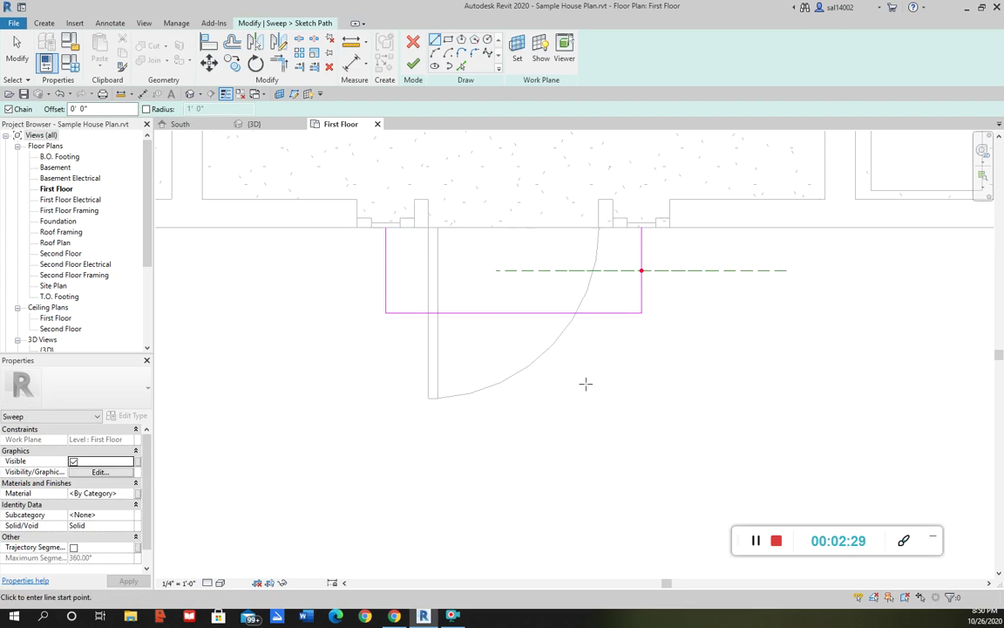
key(Escape)
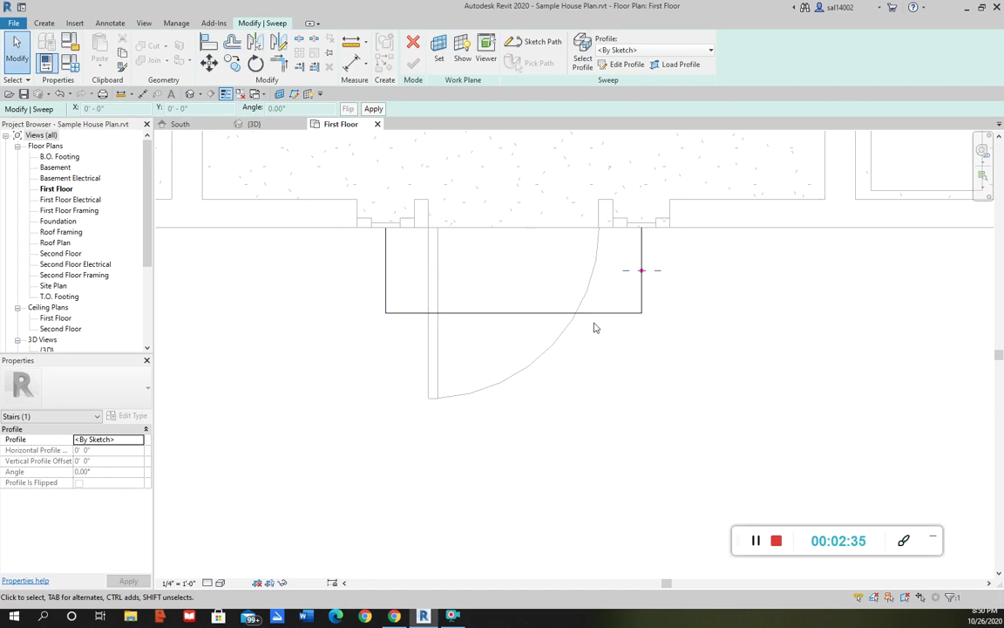
click(635, 314)
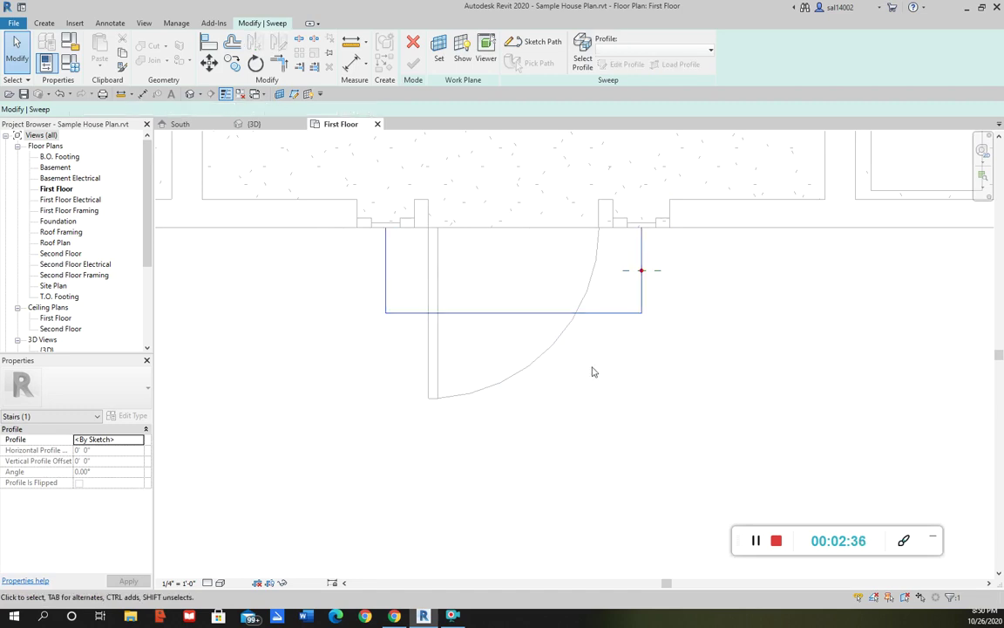
Step: Check the sweep path in the 3D view and First Floor plan, then go to the South elevation
click(408, 312)
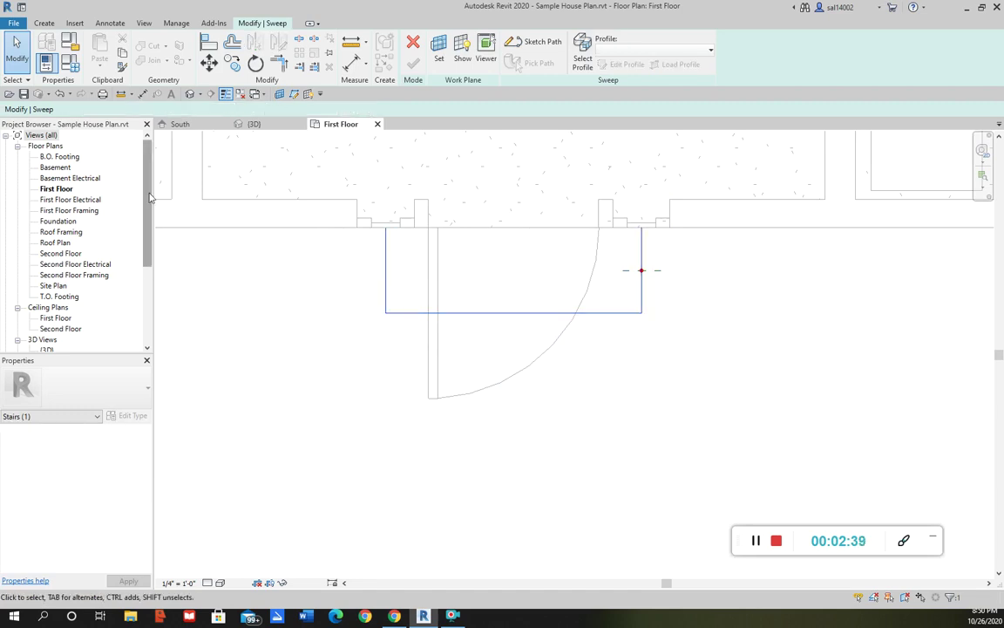
click(253, 124)
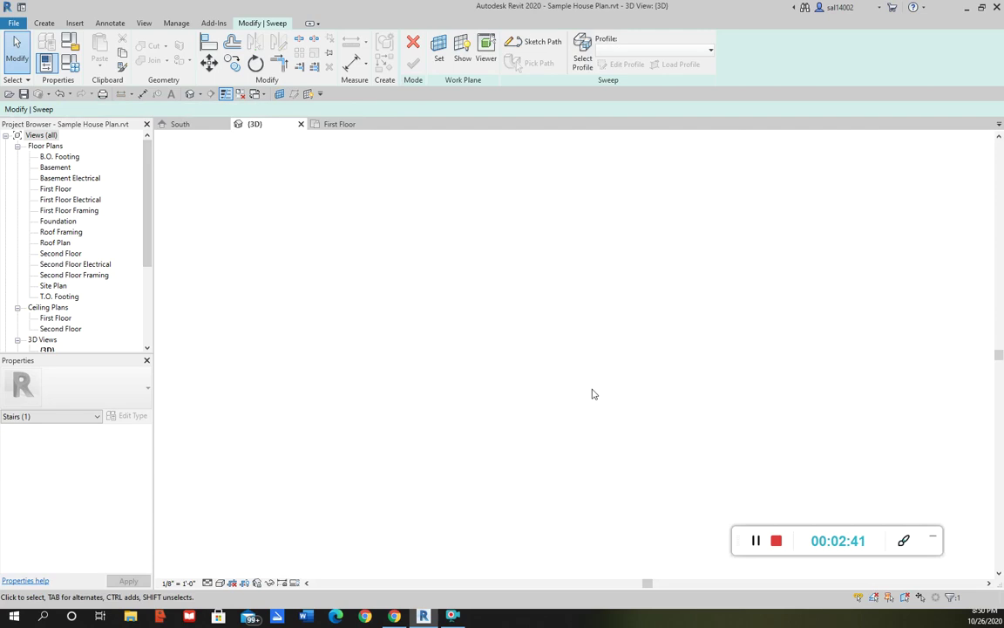
scroll(560, 408, up, 5)
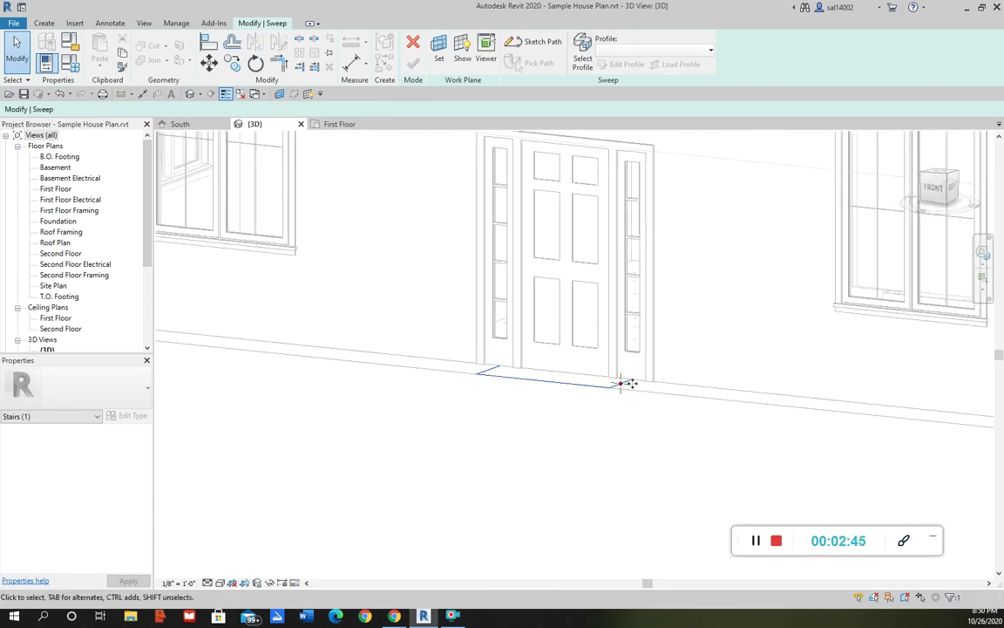
click(340, 123)
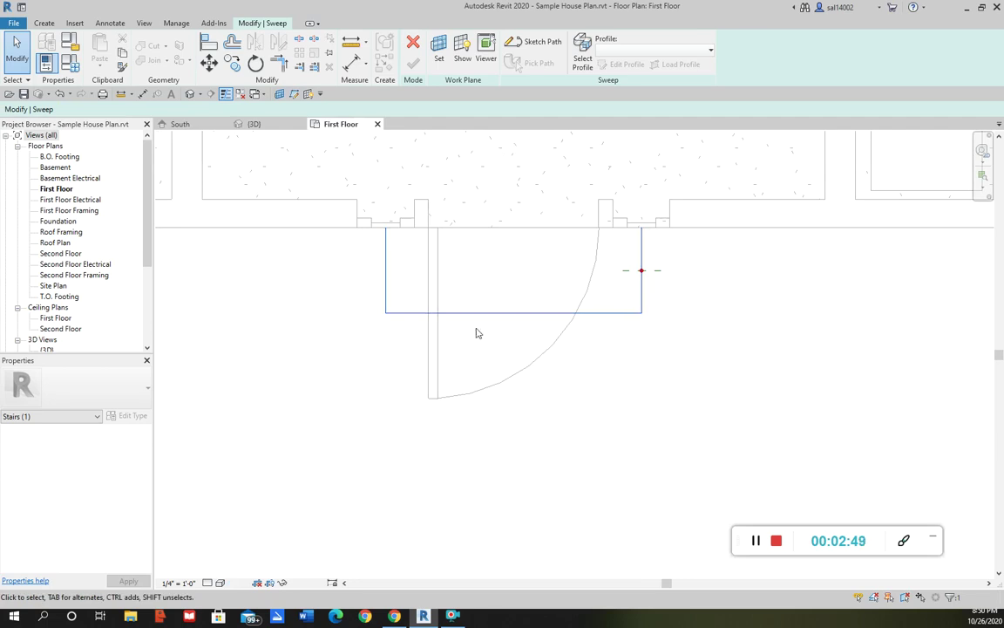
click(180, 124)
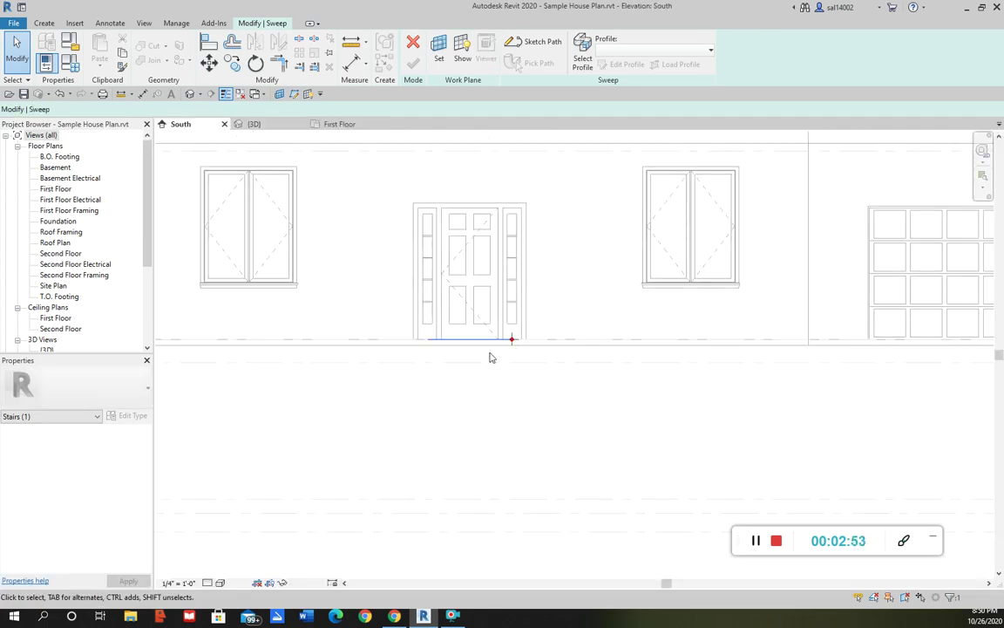
Step: Zoom the South elevation to the entrance door and start sketching a new sweep profile
scroll(488, 350, up, 3)
middle_drag(470, 223, 472, 280)
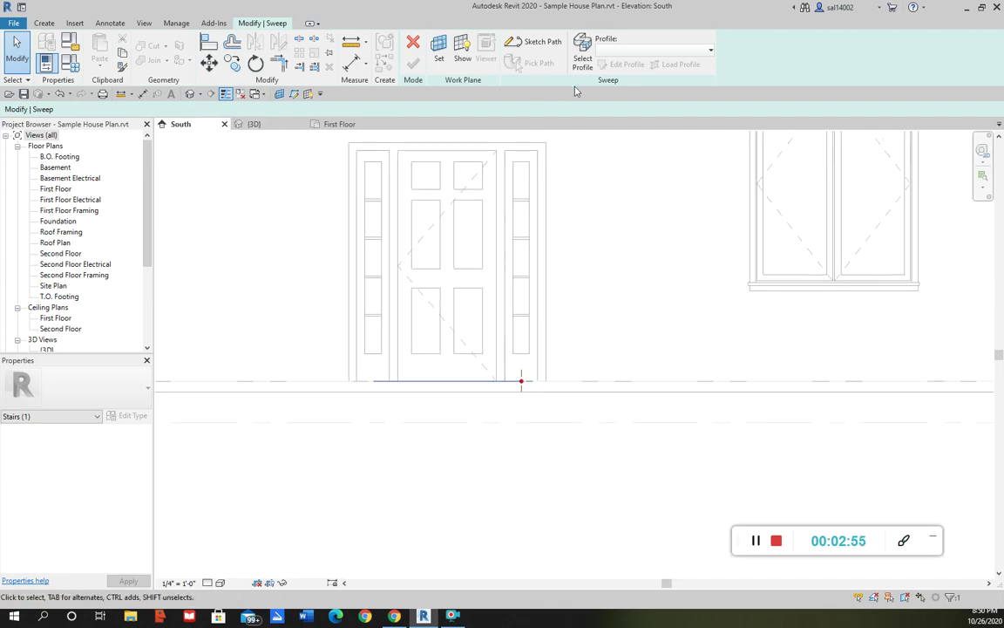
click(583, 50)
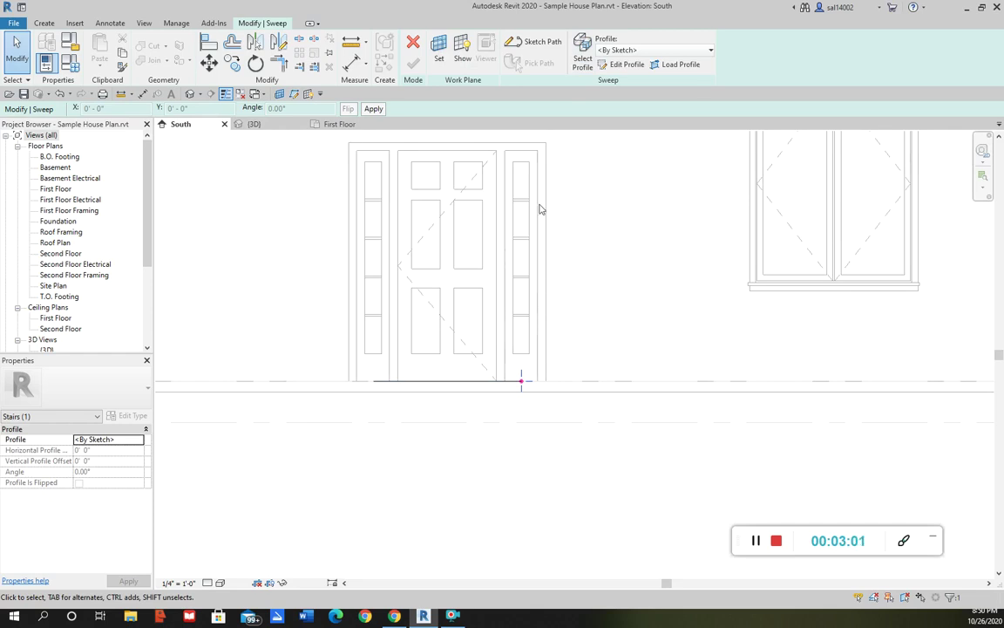
click(627, 64)
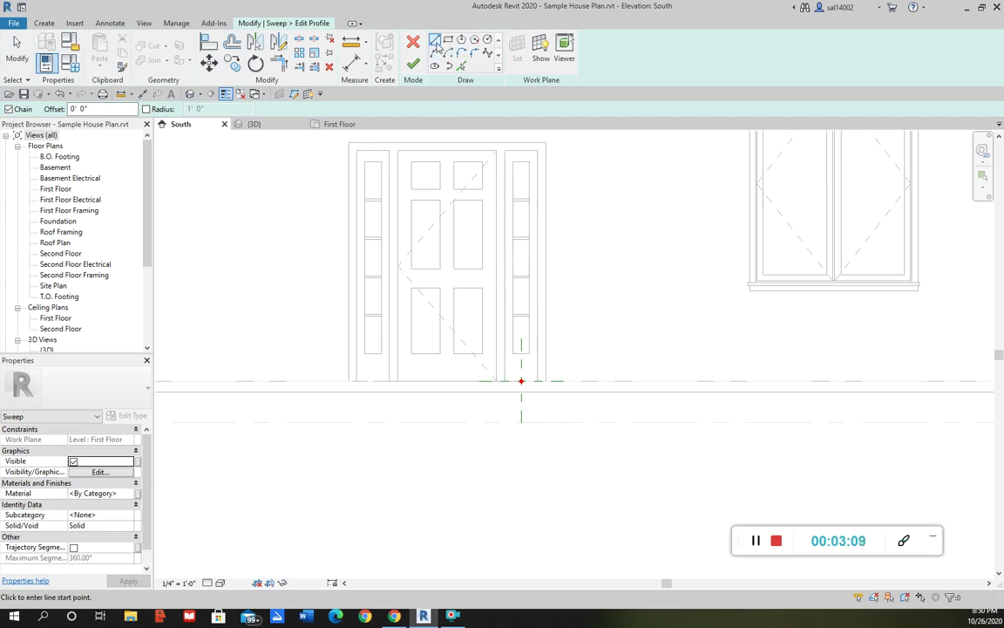
Step: Draw the profile's top edge from the door midpoint to the threshold, then the first riser and tread
scroll(545, 427, up, 4)
scroll(523, 397, down, 3)
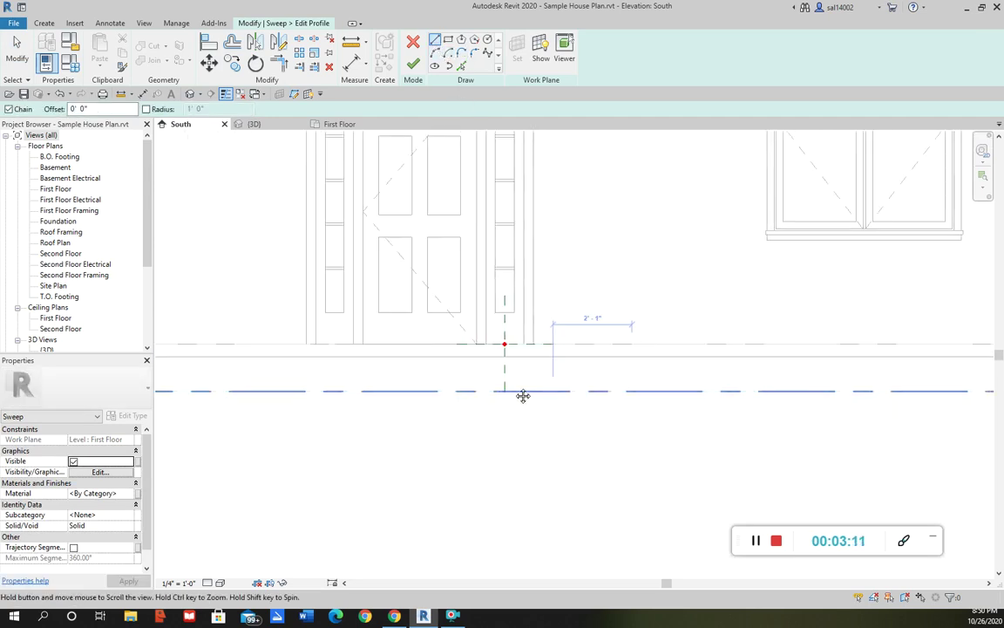
middle_drag(523, 396, 424, 387)
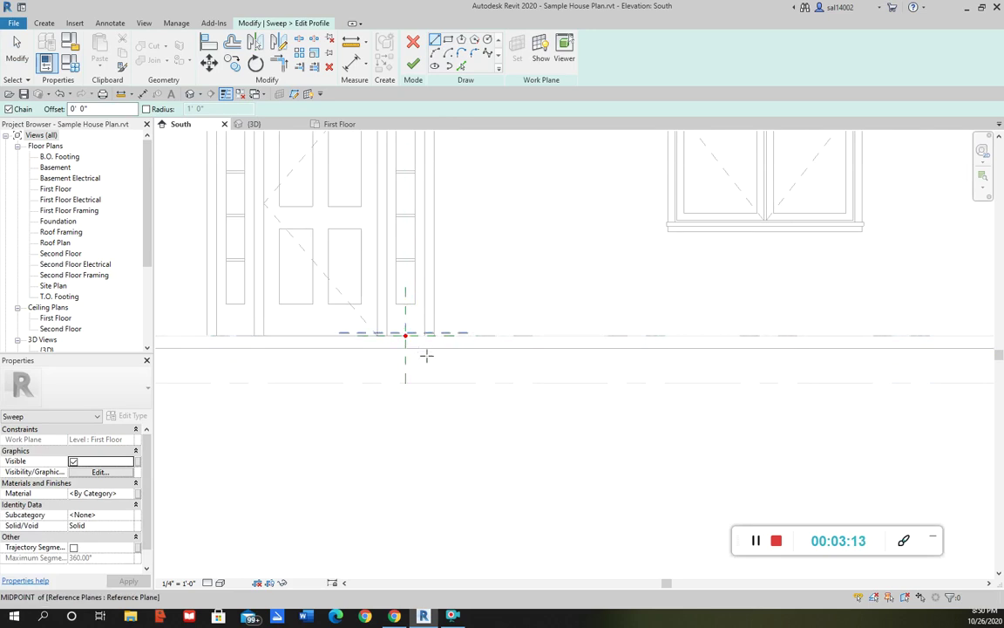
scroll(426, 355, up, 2)
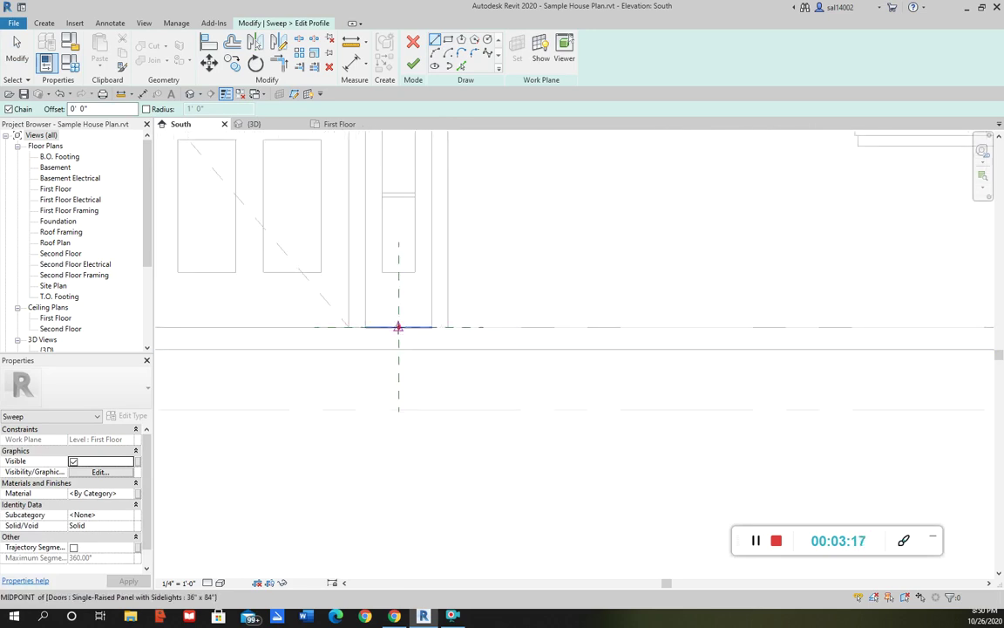
click(398, 327)
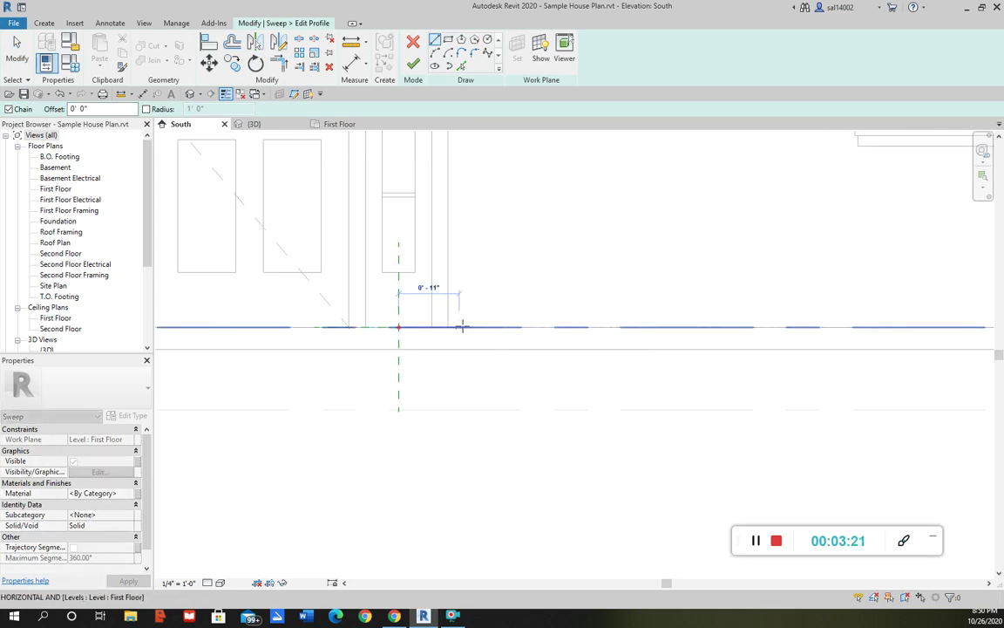
click(464, 327)
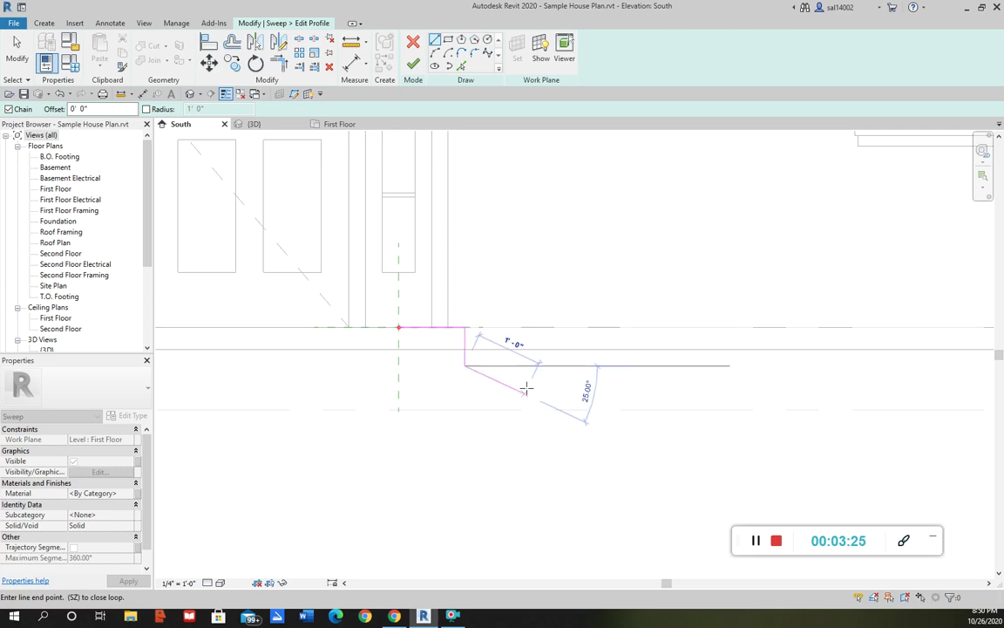
click(465, 366)
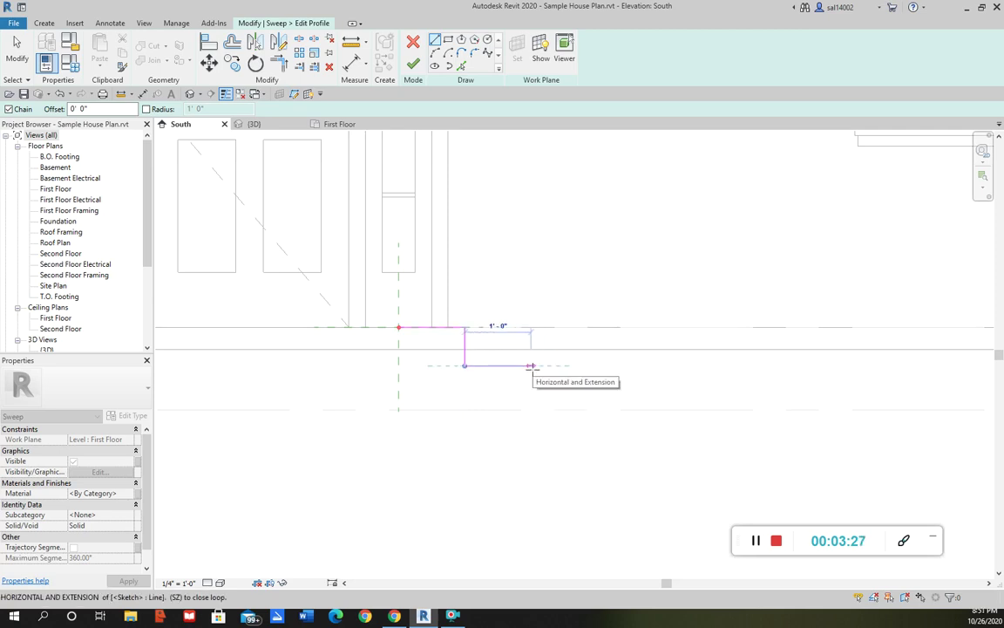
click(532, 365)
Step: Add the second riser and the second 1'-0" tread
middle_drag(609, 419, 493, 347)
scroll(427, 324, up, 1)
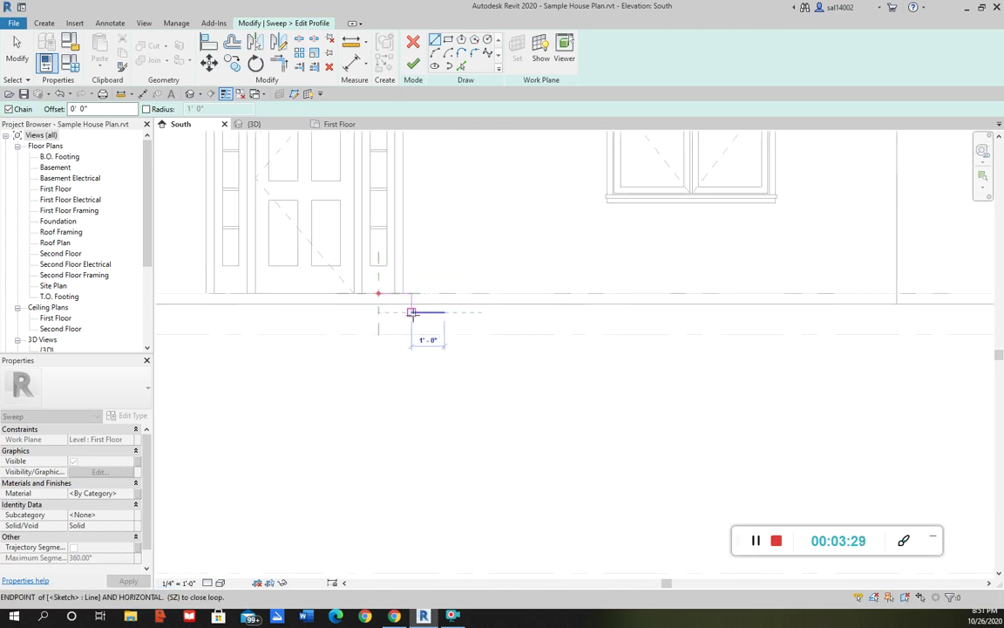
click(446, 340)
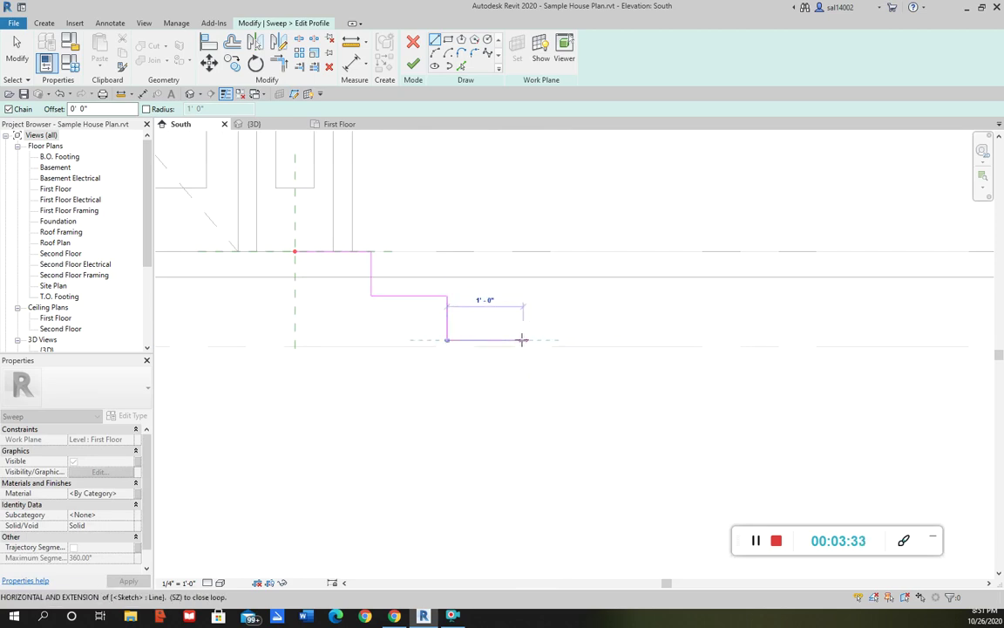
click(523, 340)
middle_drag(549, 403, 510, 385)
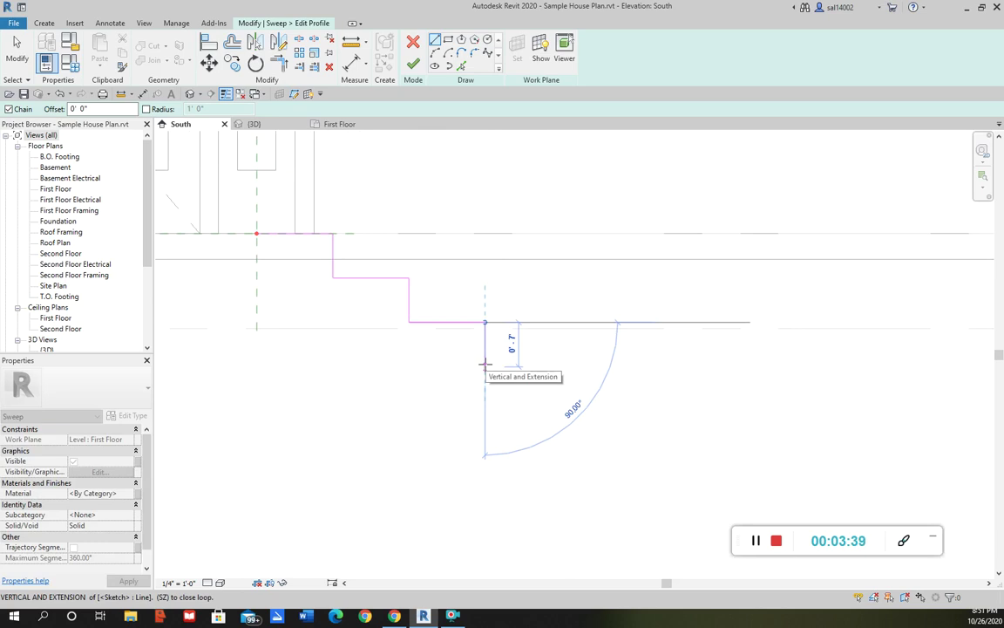
scroll(484, 364, down, 4)
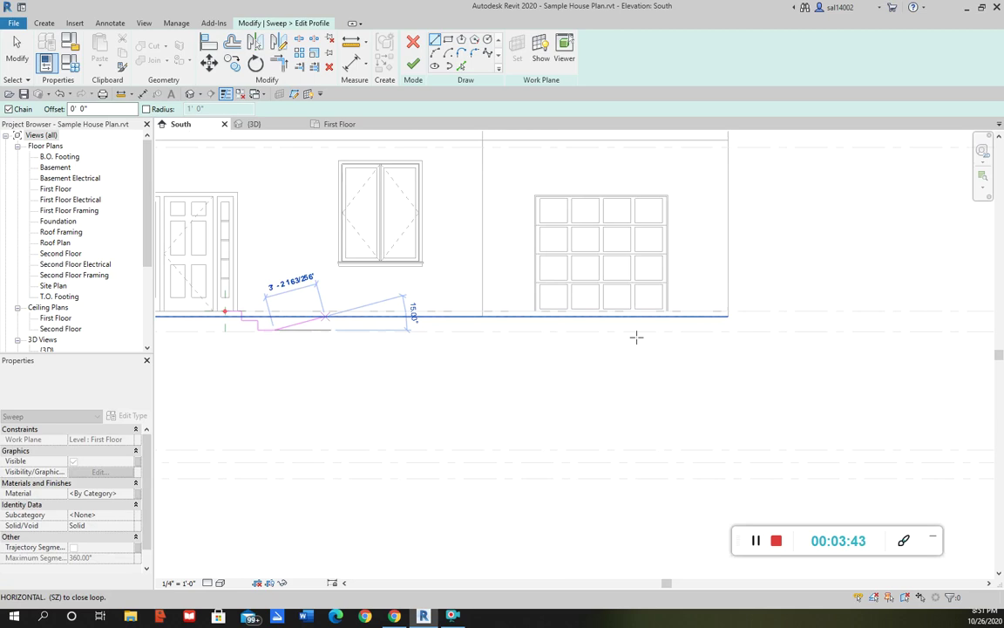
scroll(698, 353, up, 2)
click(538, 338)
Step: Draw the last riser down to the bottom and run the bottom edge back toward the start
scroll(539, 353, up, 2)
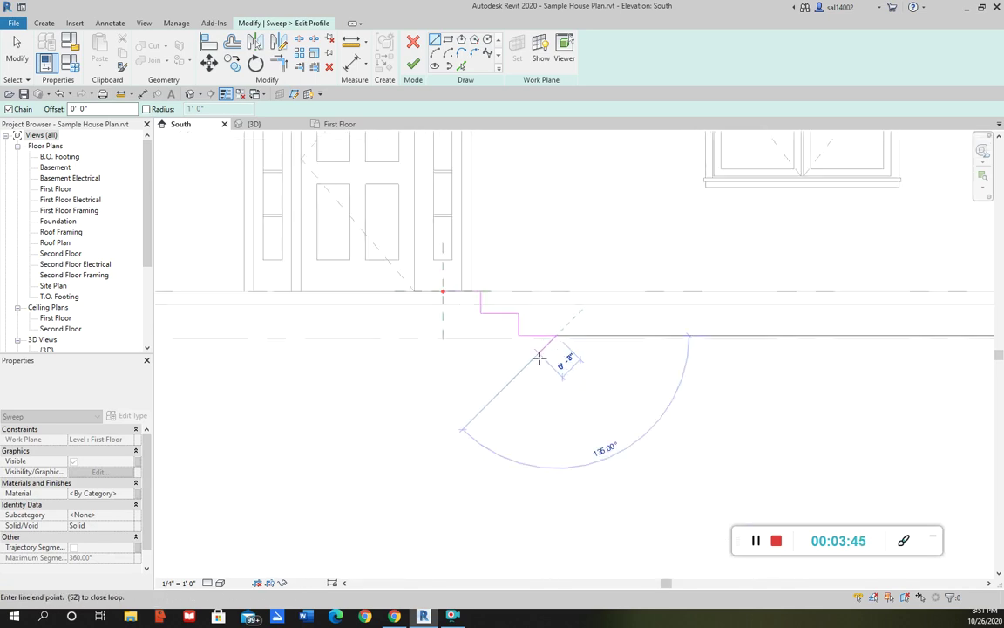
scroll(557, 348, up, 3)
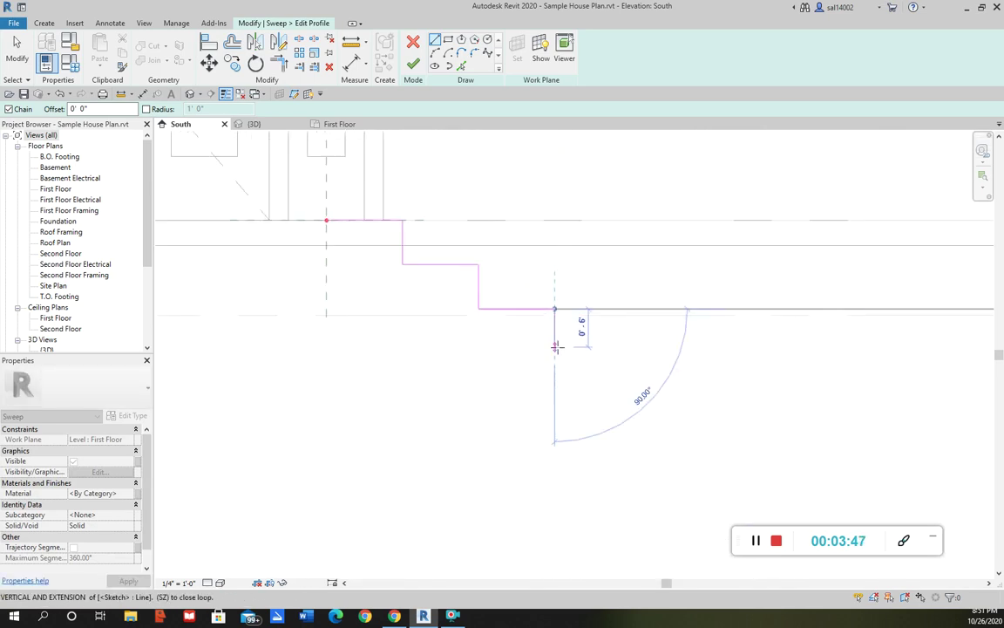
click(555, 353)
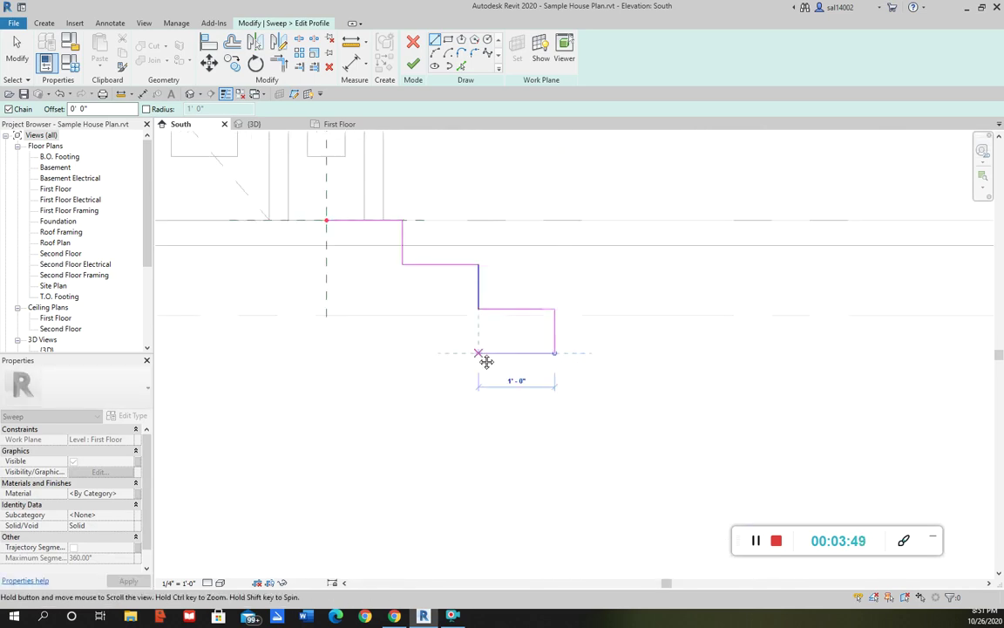
middle_drag(404, 354, 594, 365)
scroll(524, 366, down, 3)
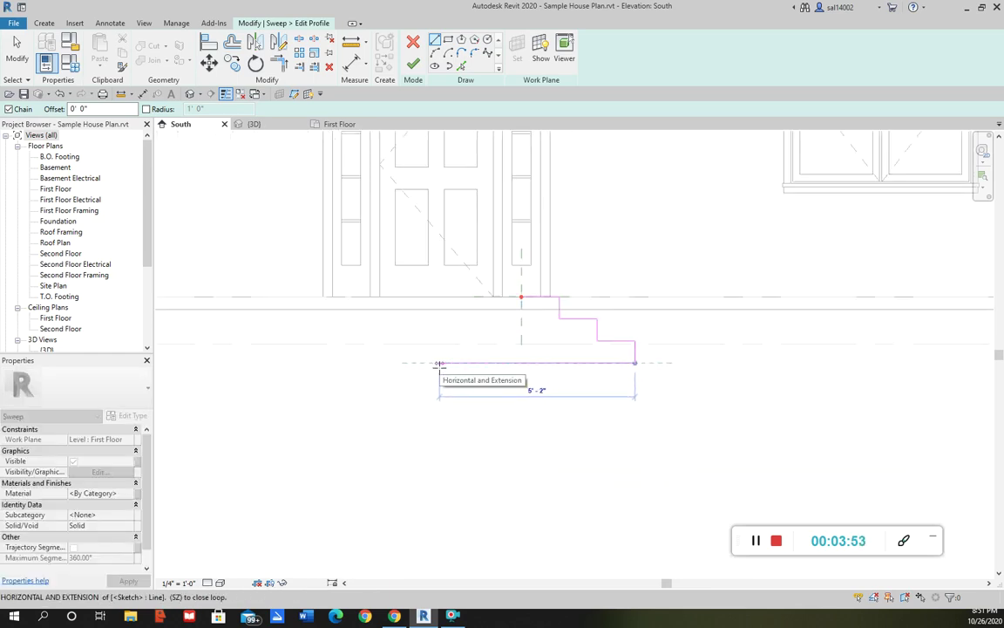
mouse_move(440, 365)
middle_down()
mouse_move(487, 377)
mouse_move(480, 368)
middle_up()
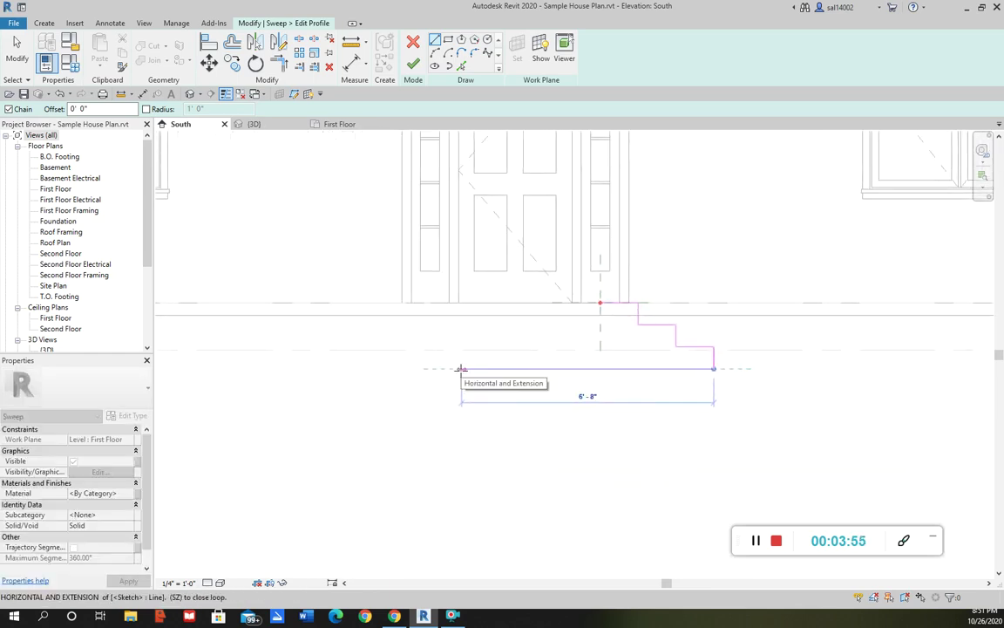
scroll(590, 386, up, 1)
middle_drag(590, 386, 513, 392)
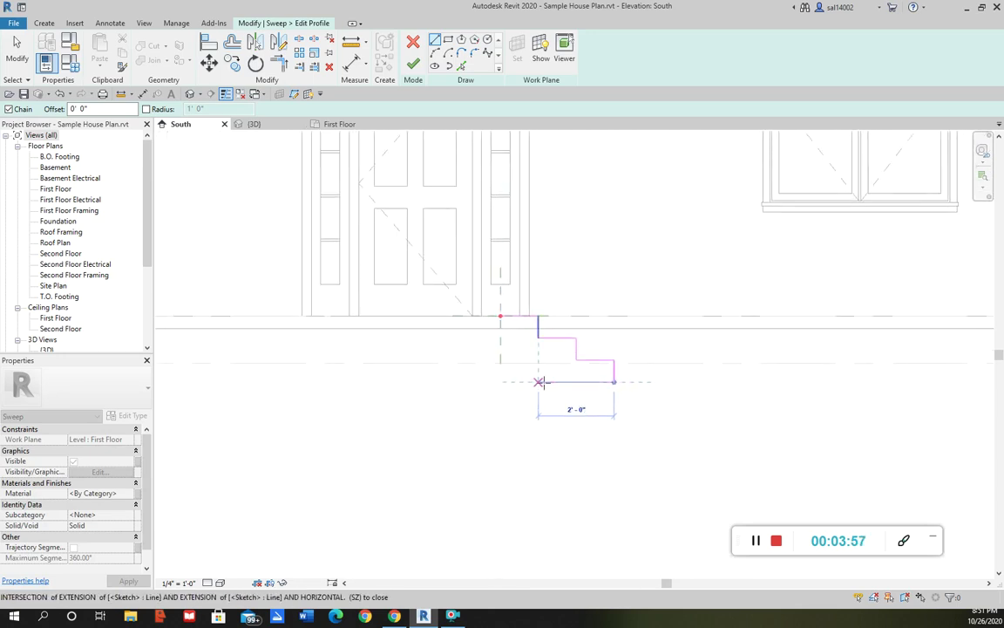
scroll(549, 381, up, 2)
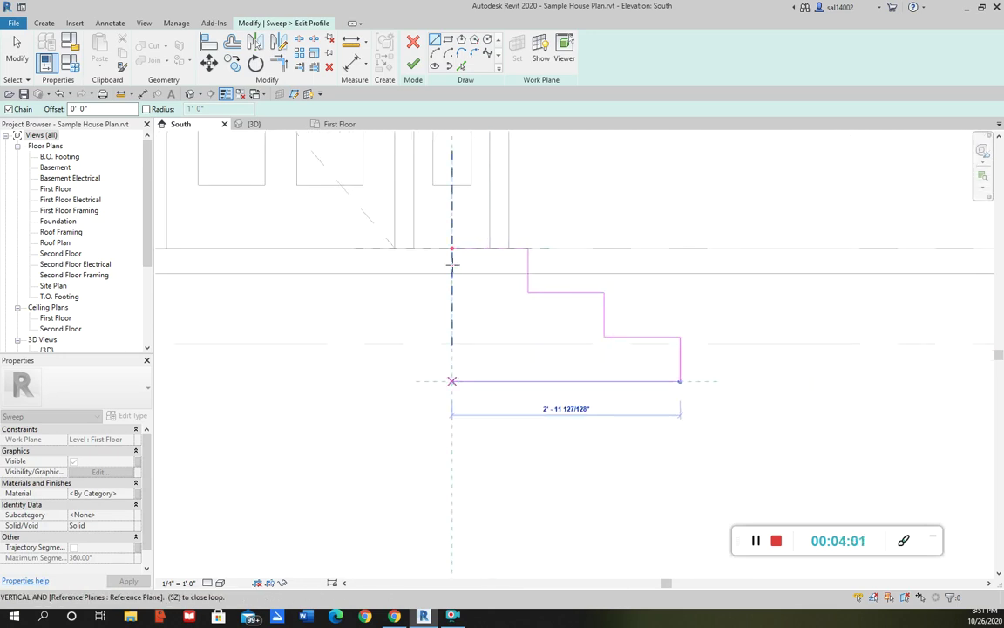
Step: Close the profile with a bottom edge under the door midpoint and a vertical edge up to the start
click(451, 380)
click(451, 248)
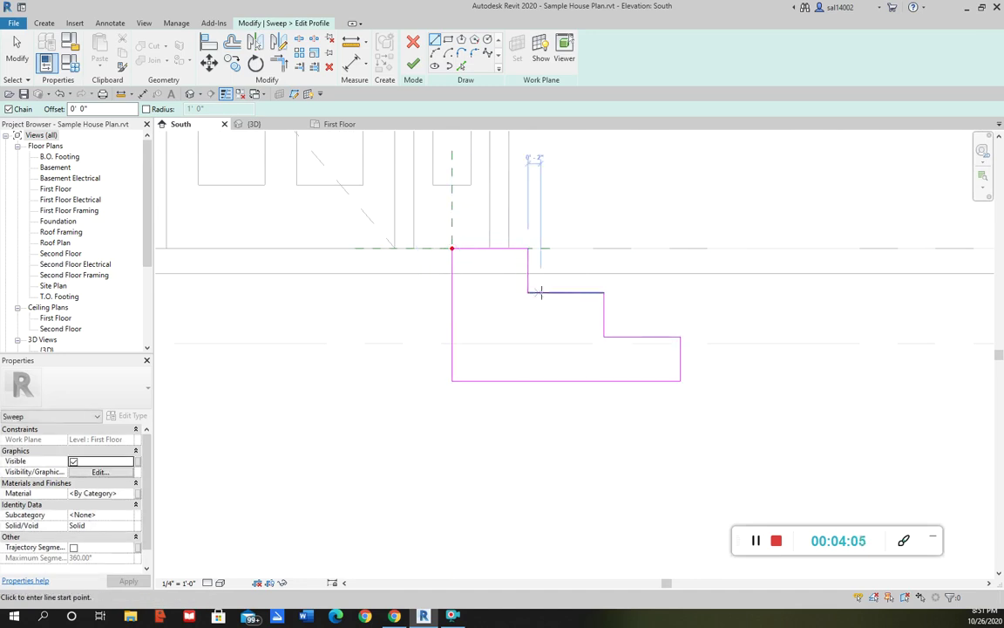
middle_drag(632, 421, 522, 437)
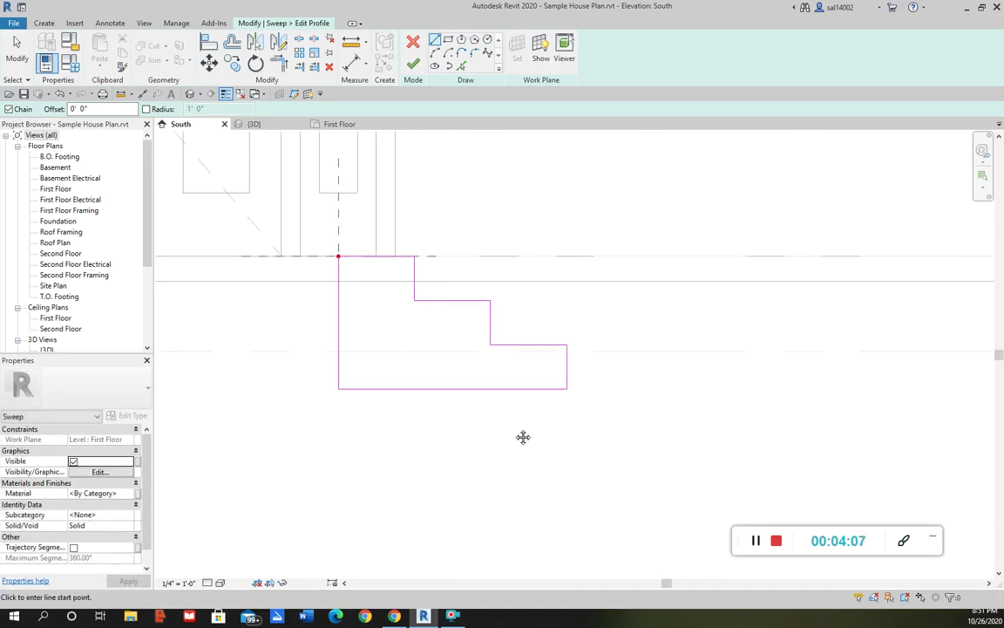
scroll(498, 325, up, 6)
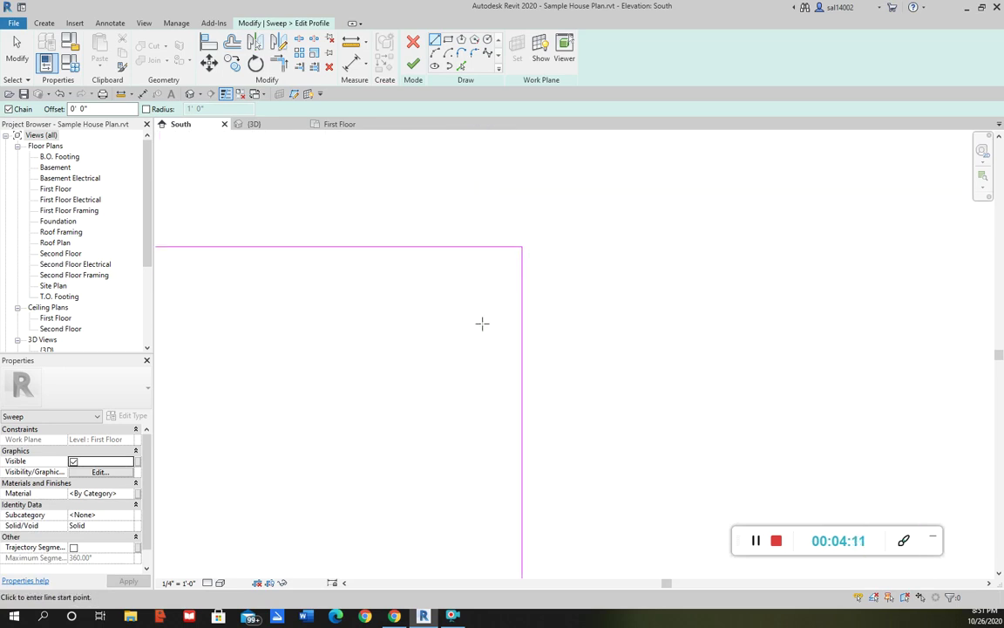
scroll(425, 331, down, 6)
middle_drag(392, 359, 485, 334)
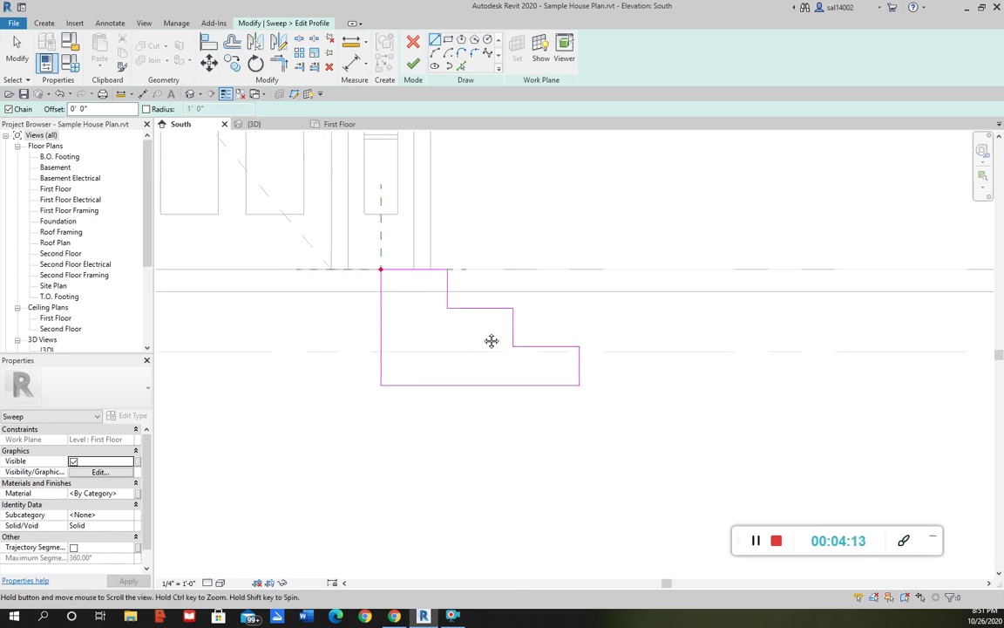
Step: Frame the closed three-step profile and exit the Line tool
scroll(463, 372, up, 2)
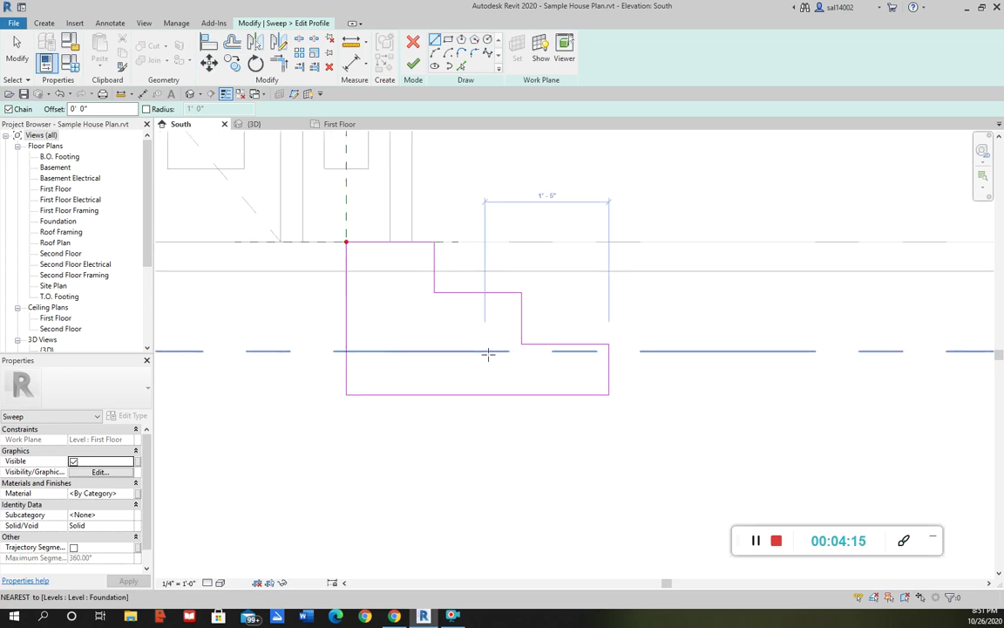
middle_drag(385, 320, 363, 298)
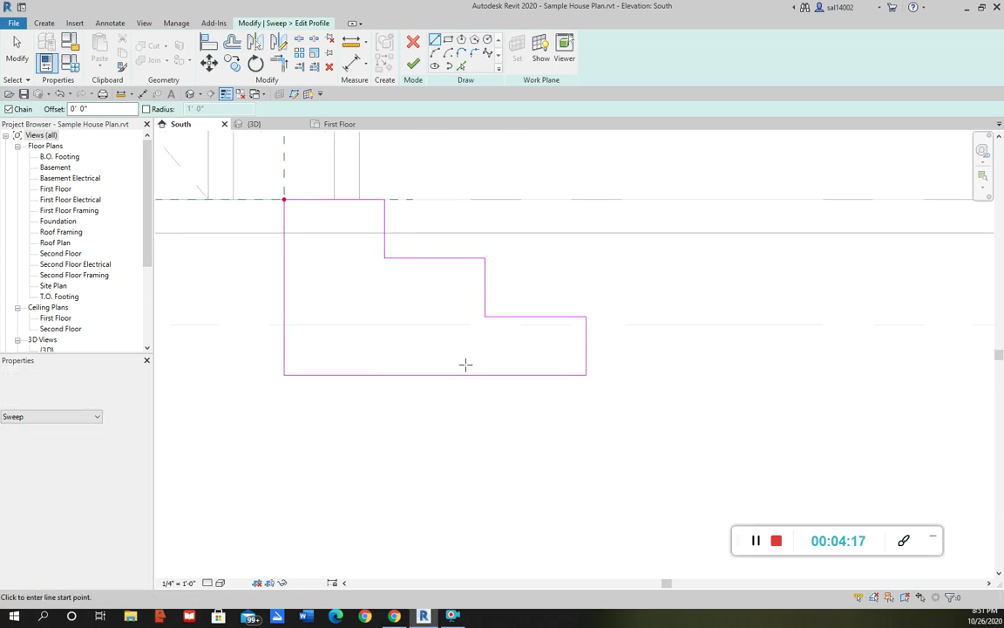
scroll(457, 348, down, 3)
middle_drag(447, 338, 379, 330)
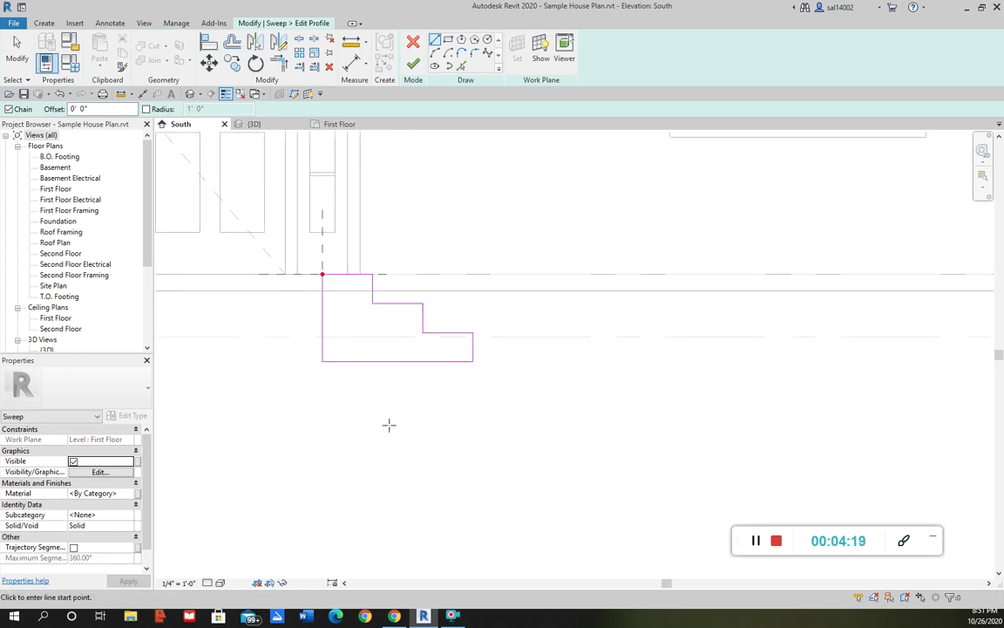
scroll(386, 424, down, 2)
key(Escape)
key(Escape)
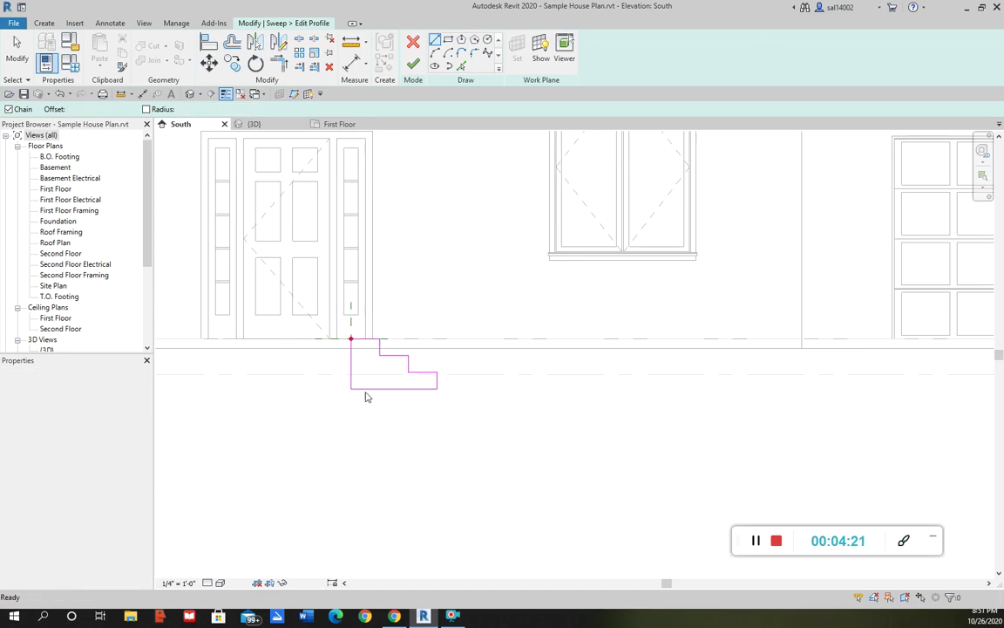
key(Escape)
scroll(368, 371, up, 2)
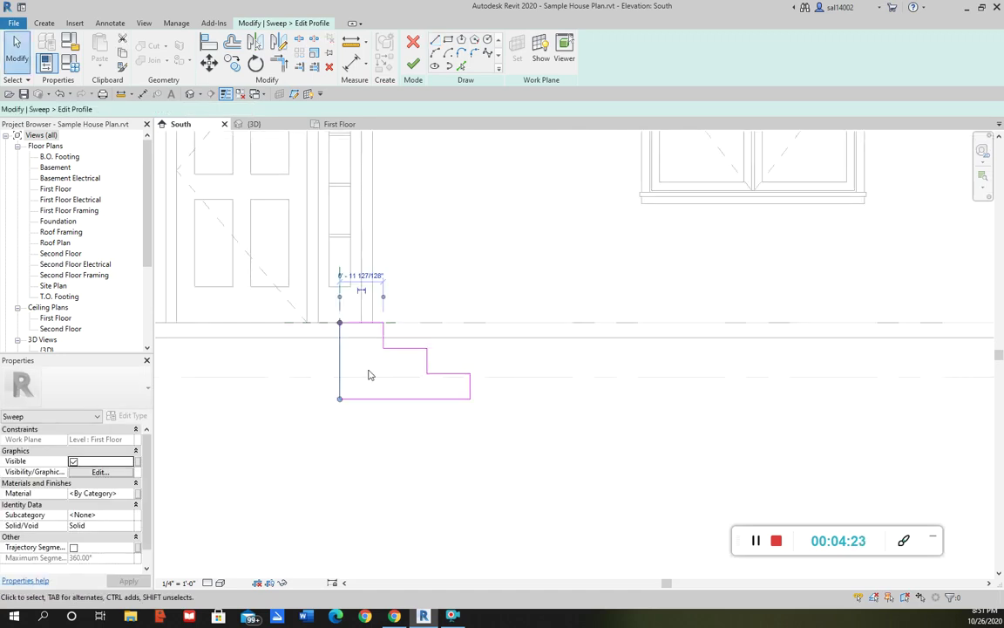
Step: Check the left profile edge's length, finish the profile, and return to the First Floor plan
click(369, 367)
click(389, 366)
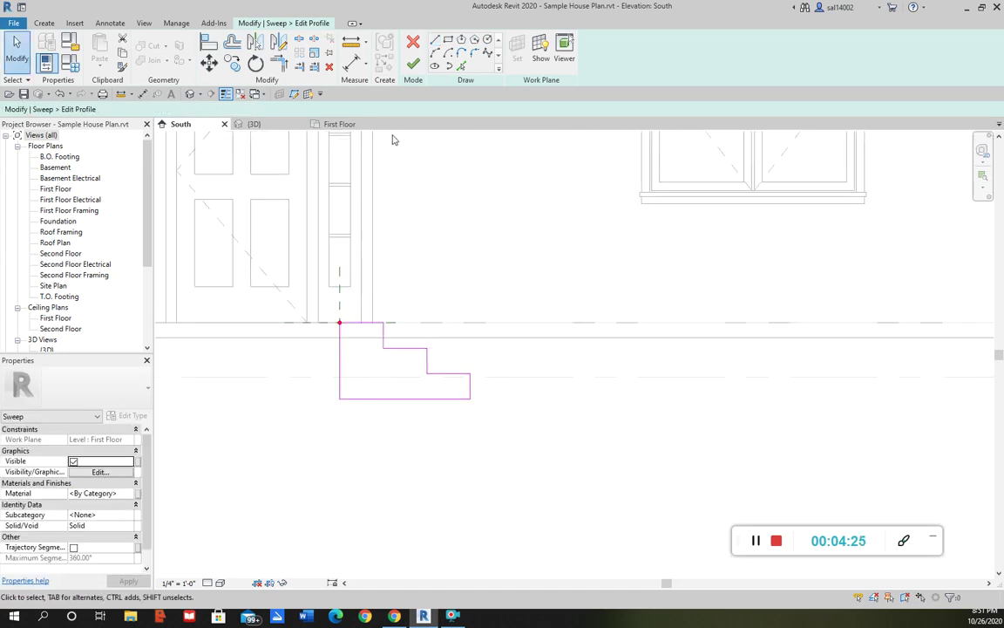
click(408, 66)
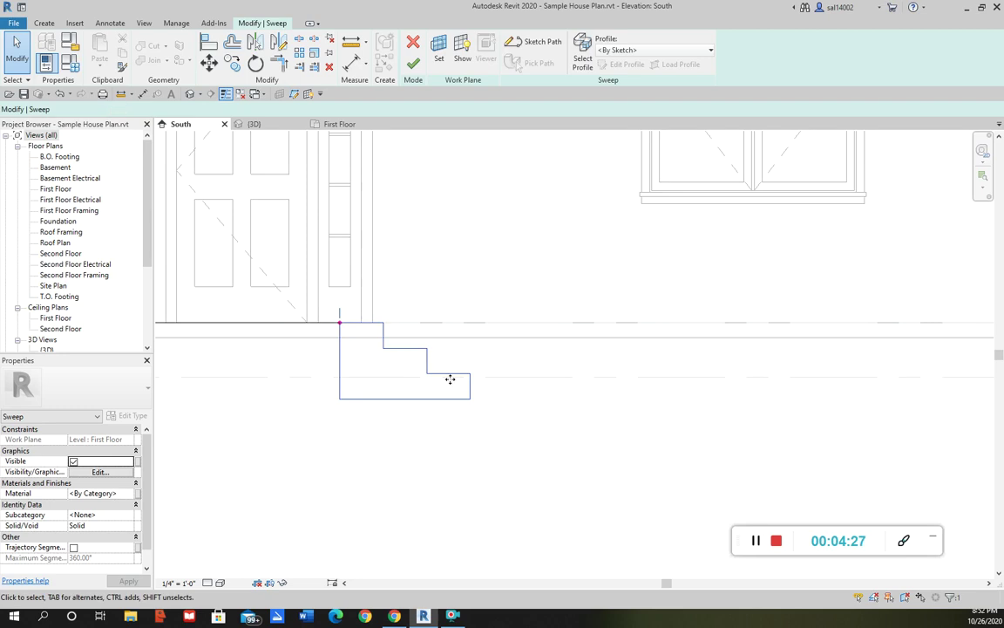
scroll(470, 427, down, 3)
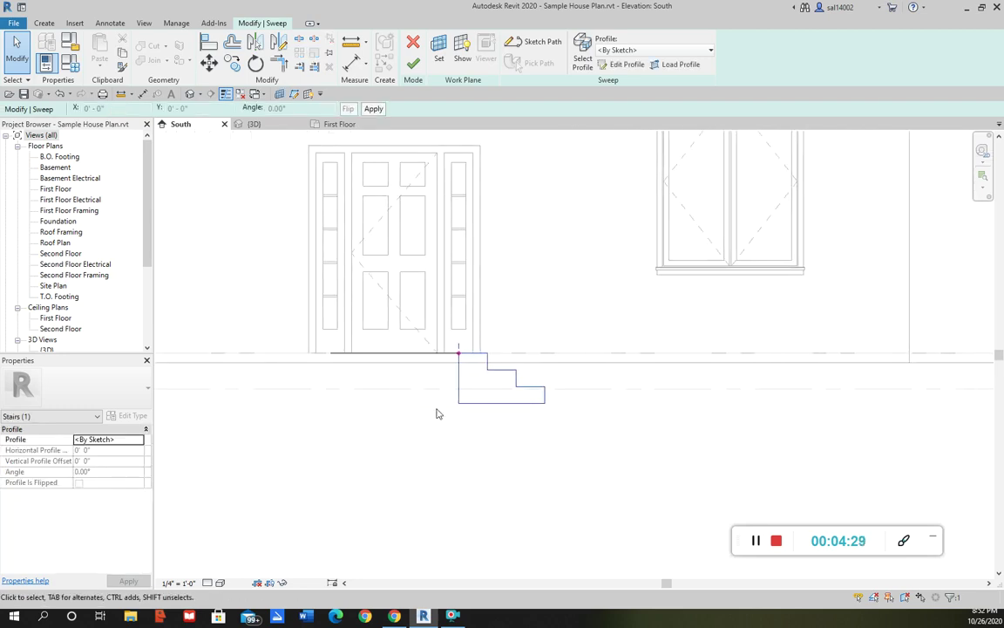
click(339, 124)
scroll(504, 421, down, 3)
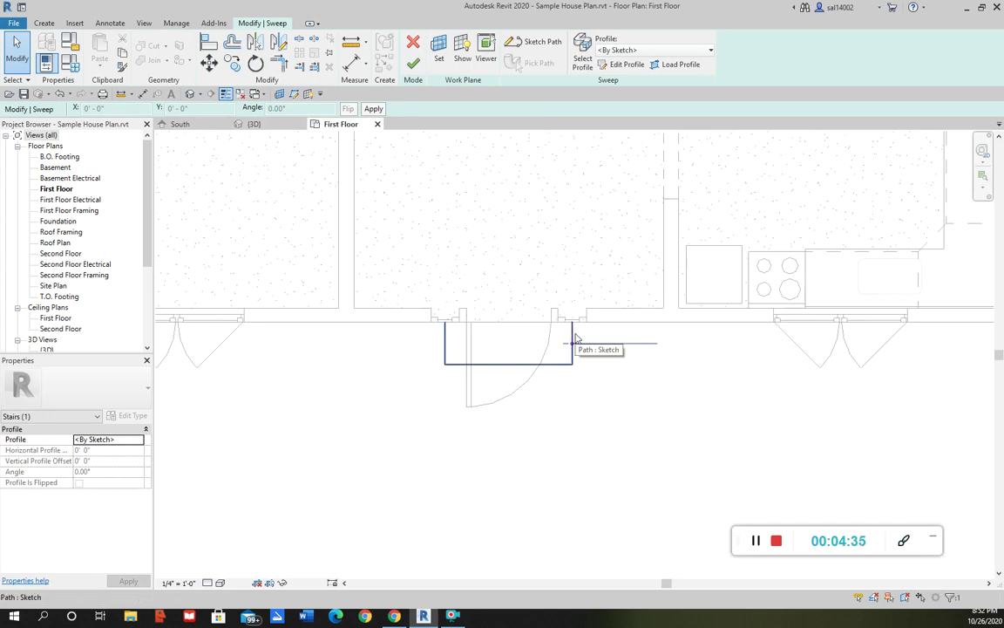
Step: Open the {3D} view and center it on the entrance door and sweep profile
click(266, 127)
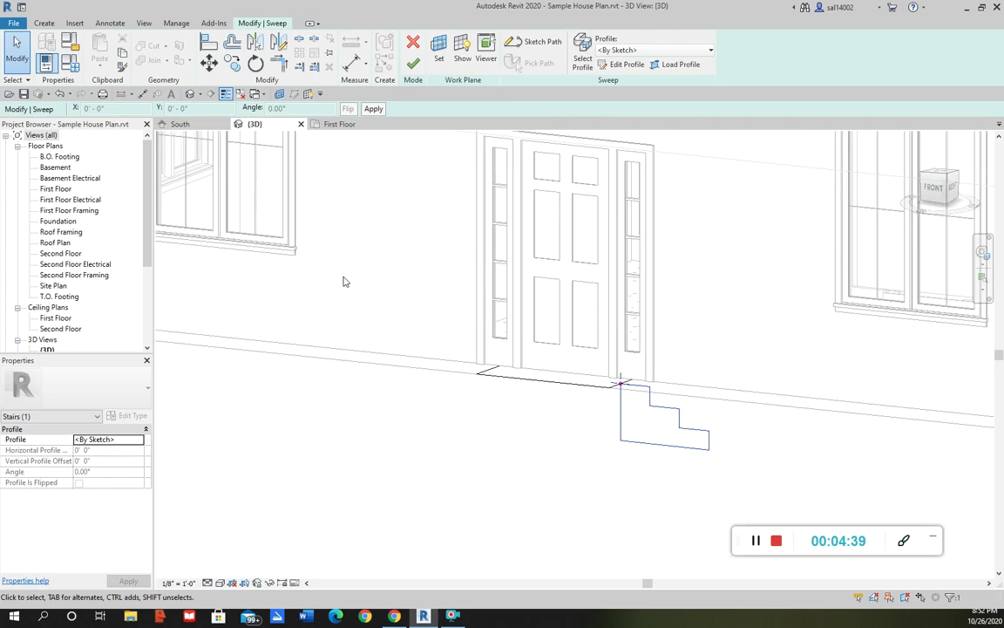
middle_drag(408, 196, 376, 224)
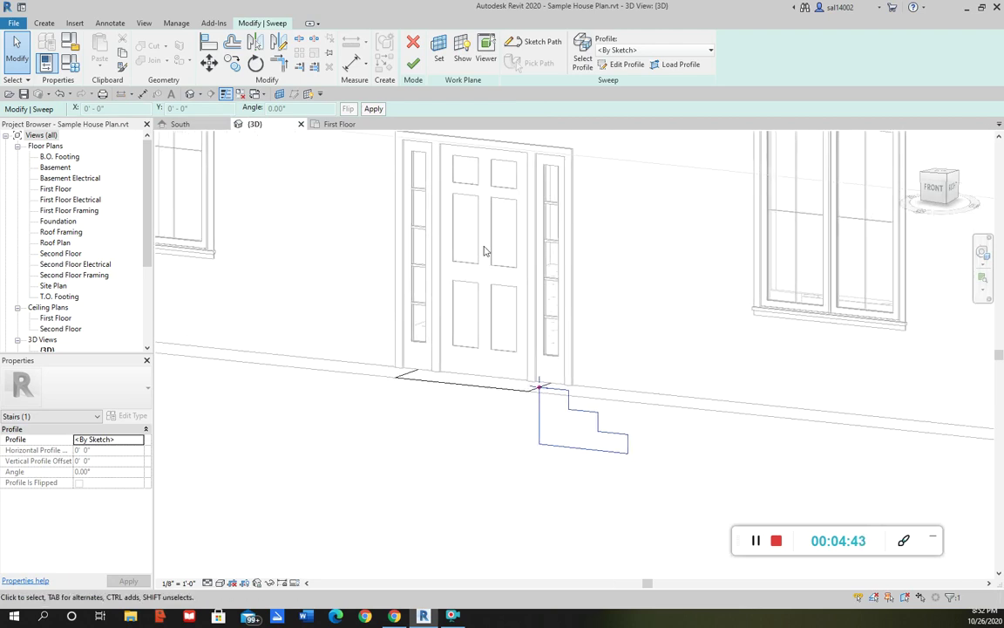
Step: Finish the sweep to create the solid three-step stair, then inspect it in 3D
click(415, 65)
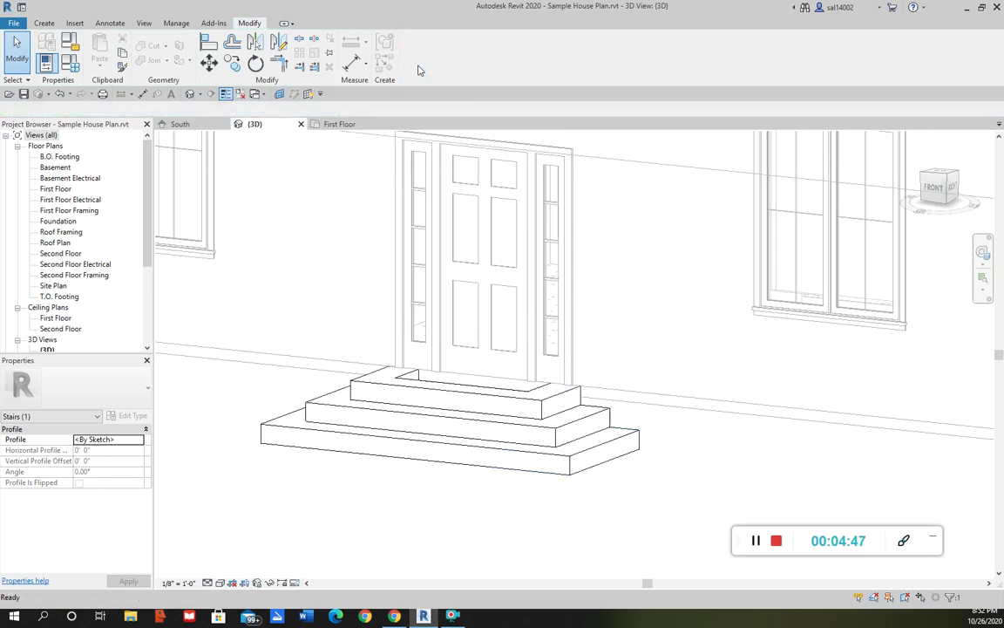
click(419, 436)
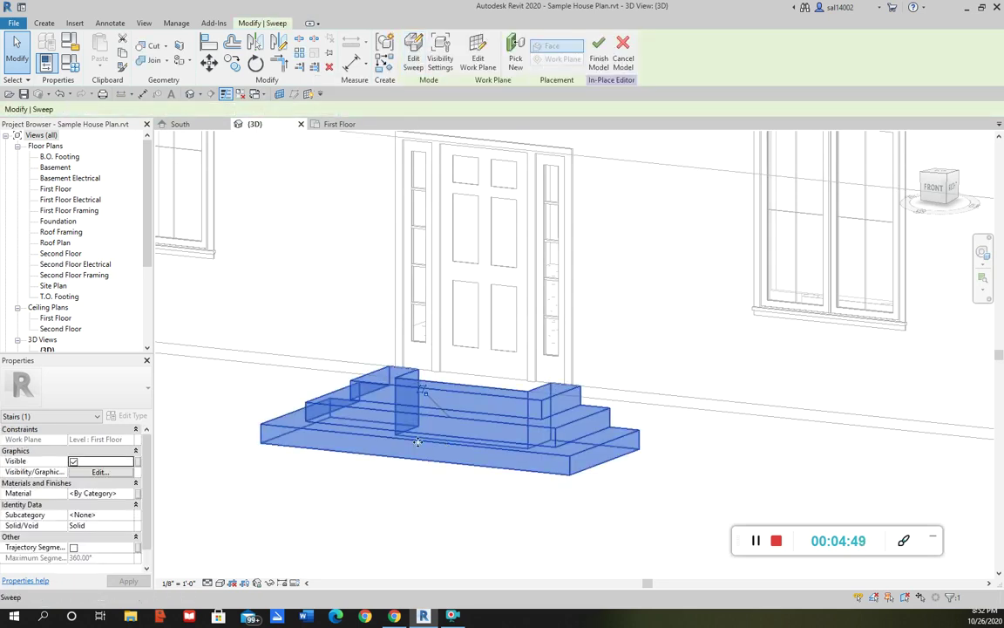
middle_drag(436, 430, 471, 383)
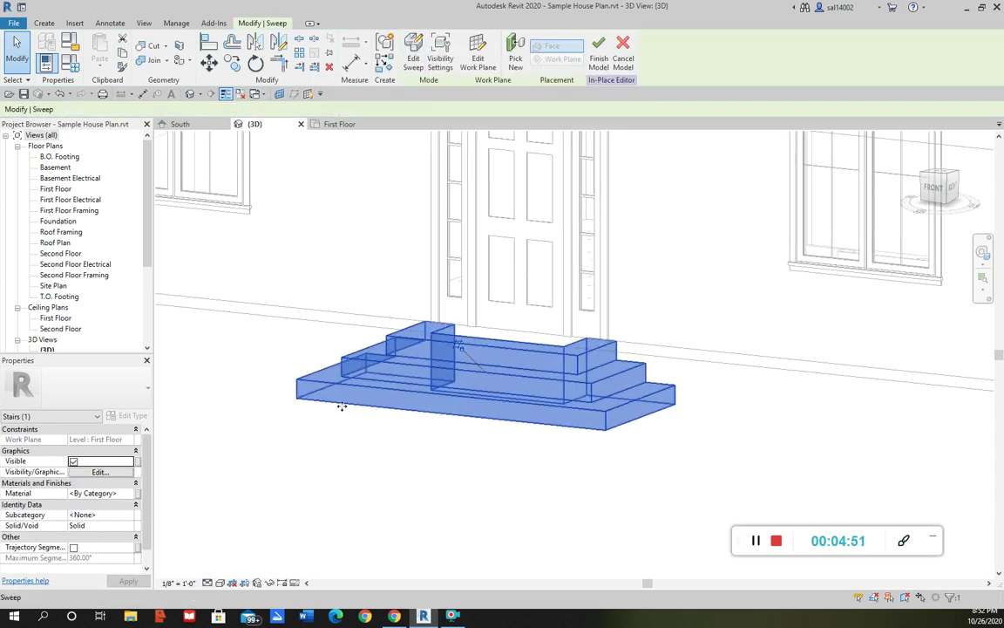
click(335, 461)
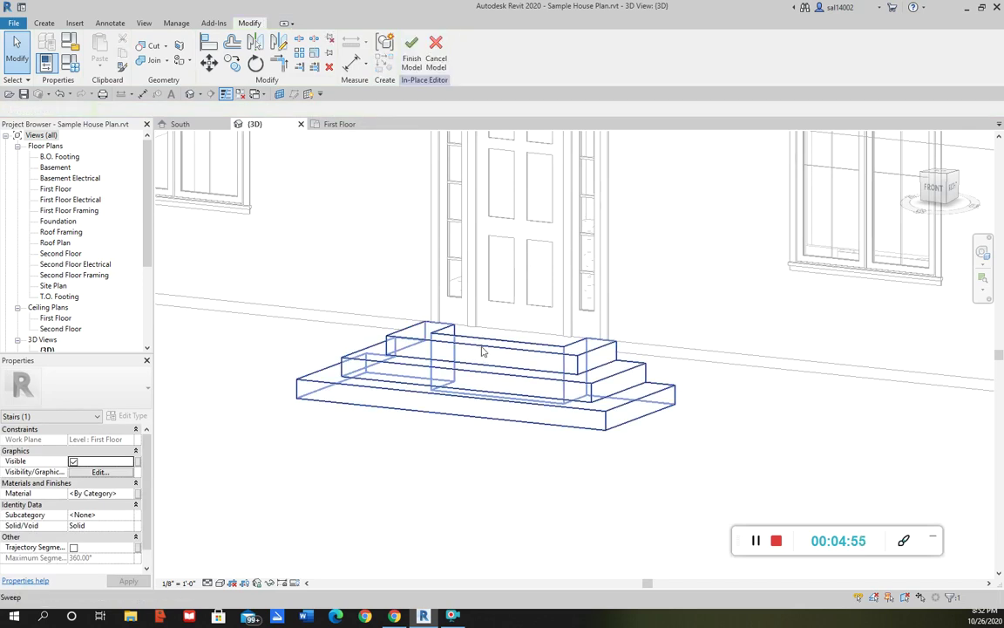
scroll(484, 350, up, 5)
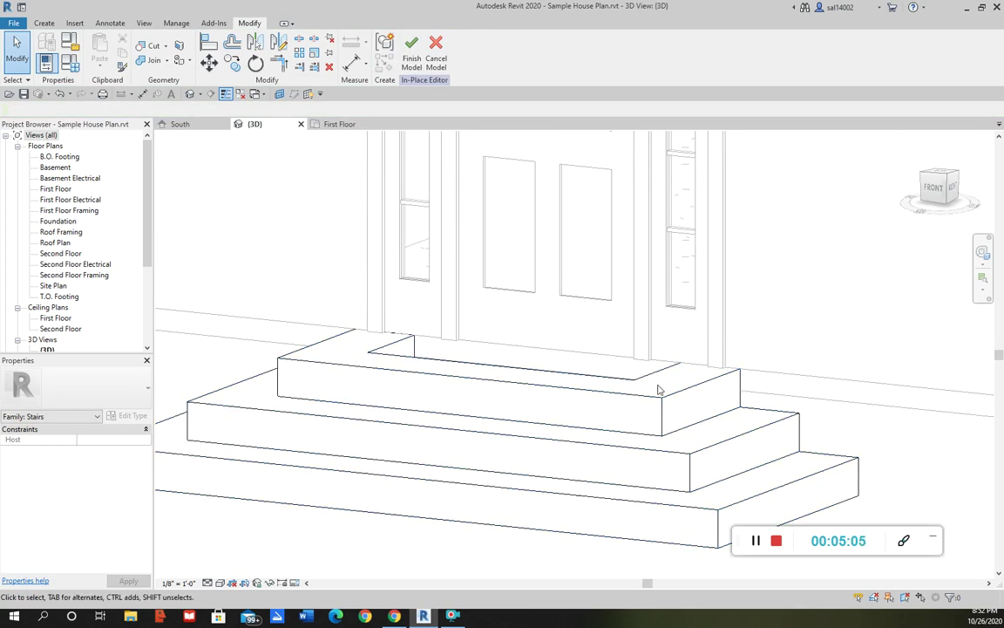
scroll(565, 342, down, 3)
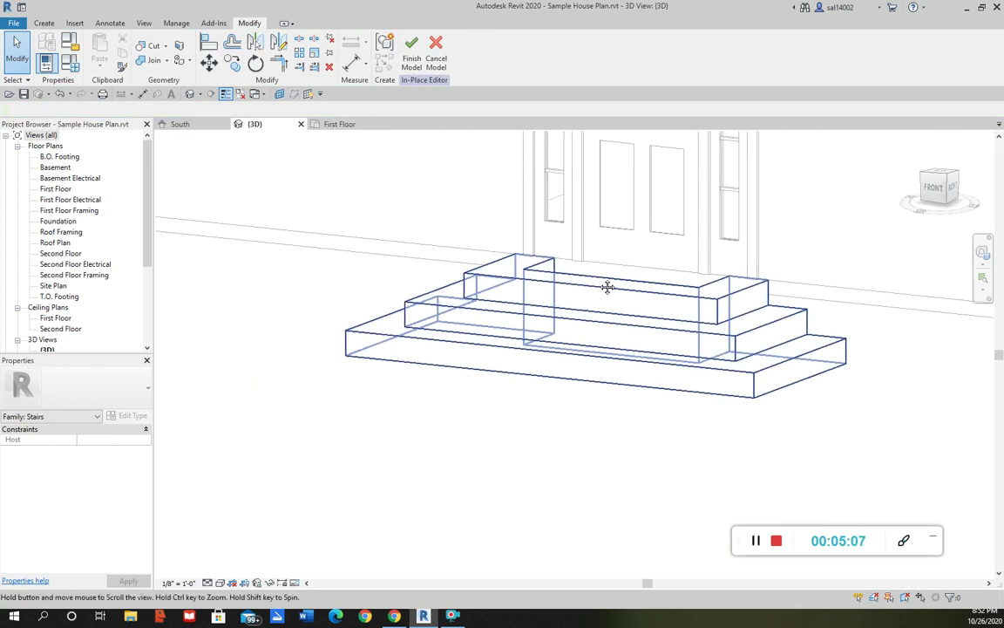
scroll(593, 296, down, 4)
middle_drag(526, 363, 477, 319)
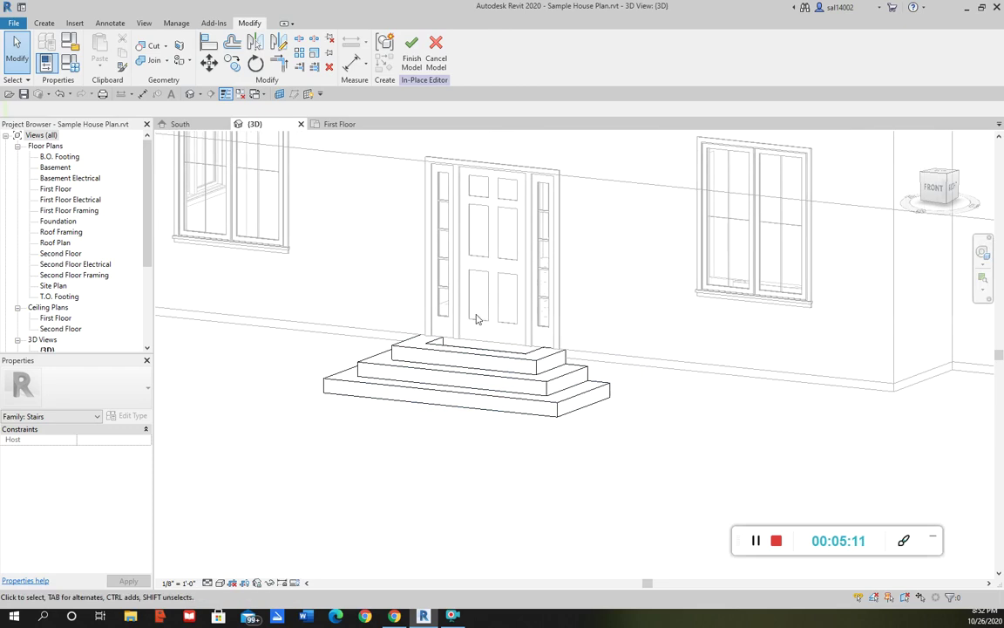
middle_drag(531, 274, 465, 299)
scroll(465, 299, down, 3)
scroll(533, 288, down, 2)
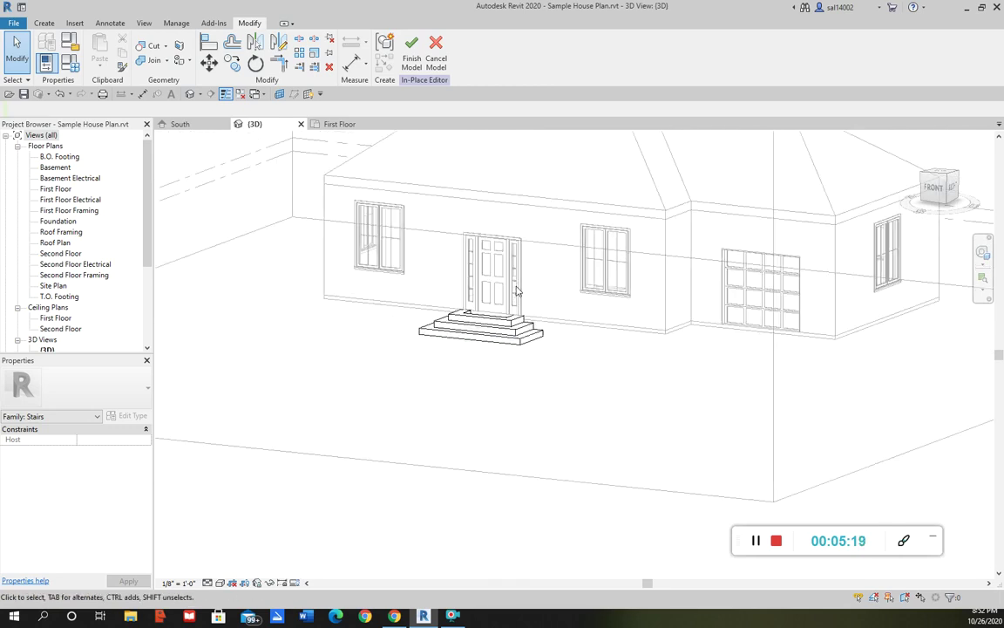
scroll(493, 293, up, 2)
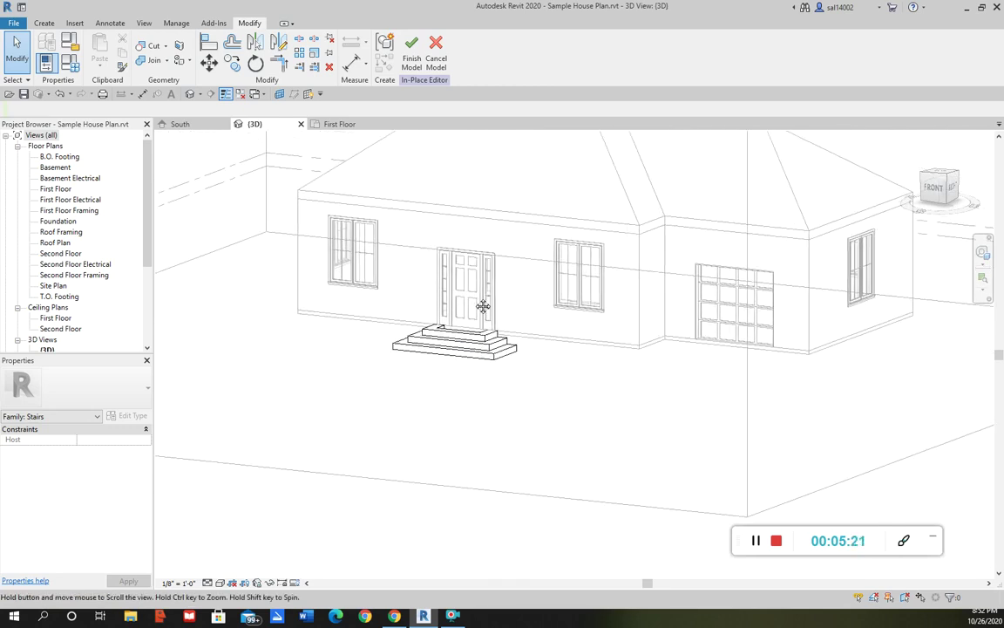
scroll(476, 279, up, 3)
scroll(476, 277, up, 2)
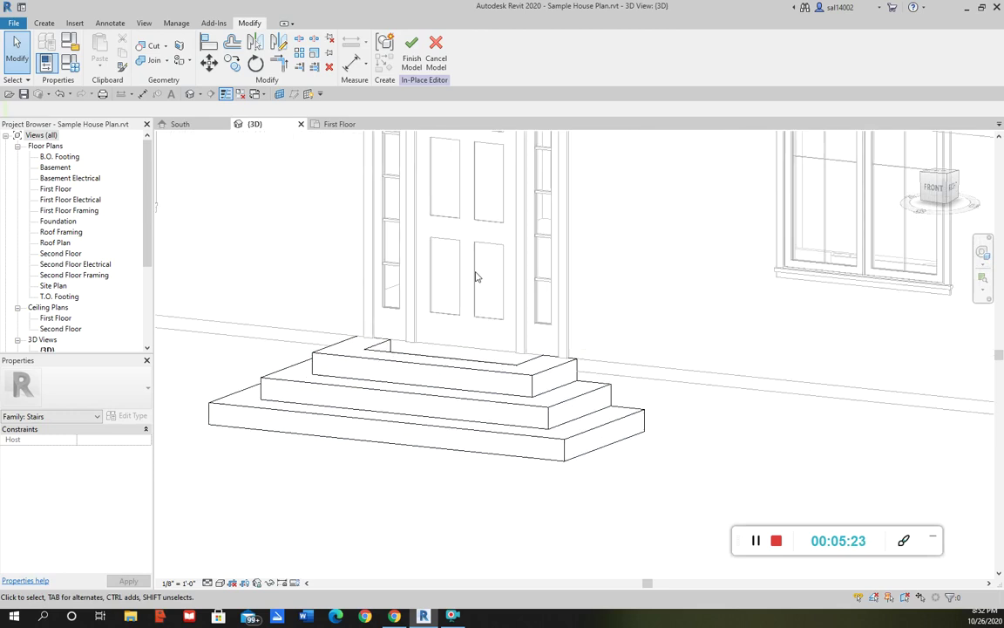
middle_drag(475, 275, 511, 280)
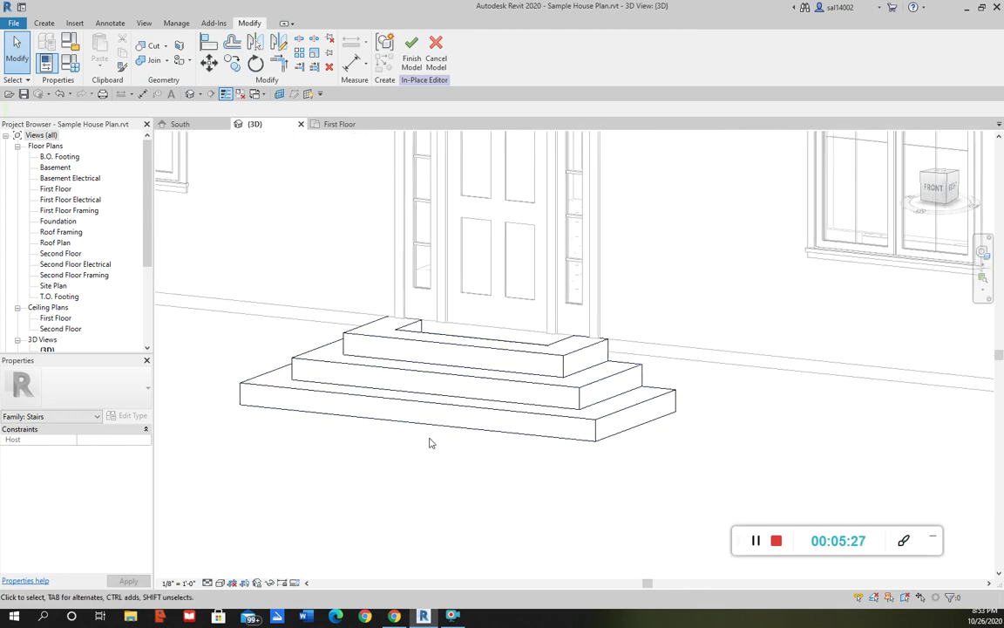